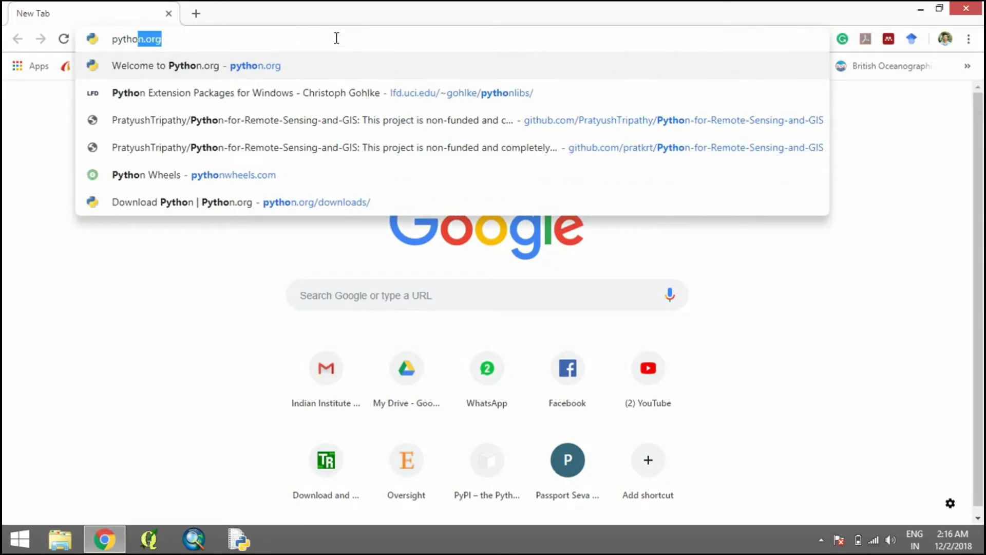
# Search Google for 'python download' from Chrome's address bar
pyautogui.write('d')
pyautogui.press('Return')
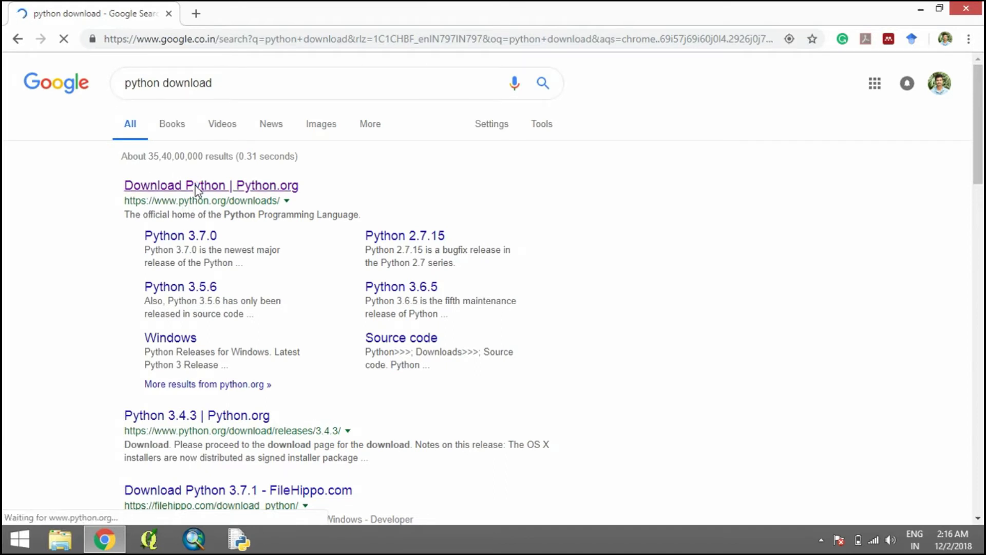
# Open the python.org downloads result and go to its All releases list
pyautogui.click(197, 188)
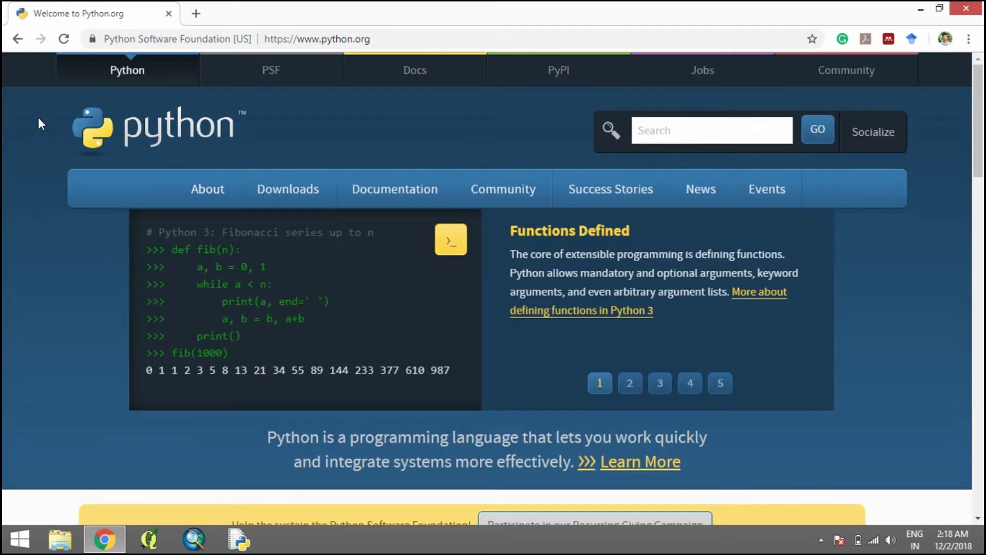
pyautogui.moveTo(301, 188)
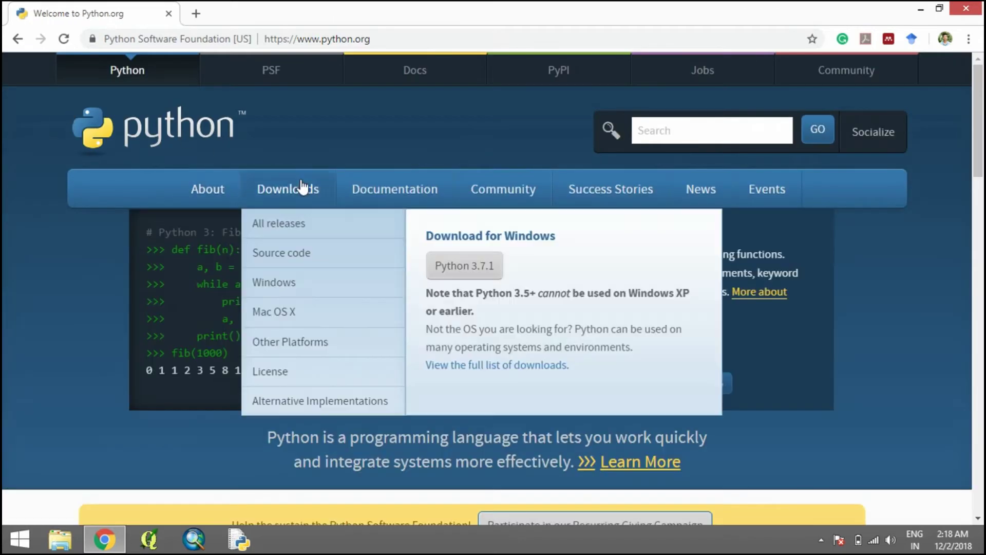
pyautogui.click(296, 223)
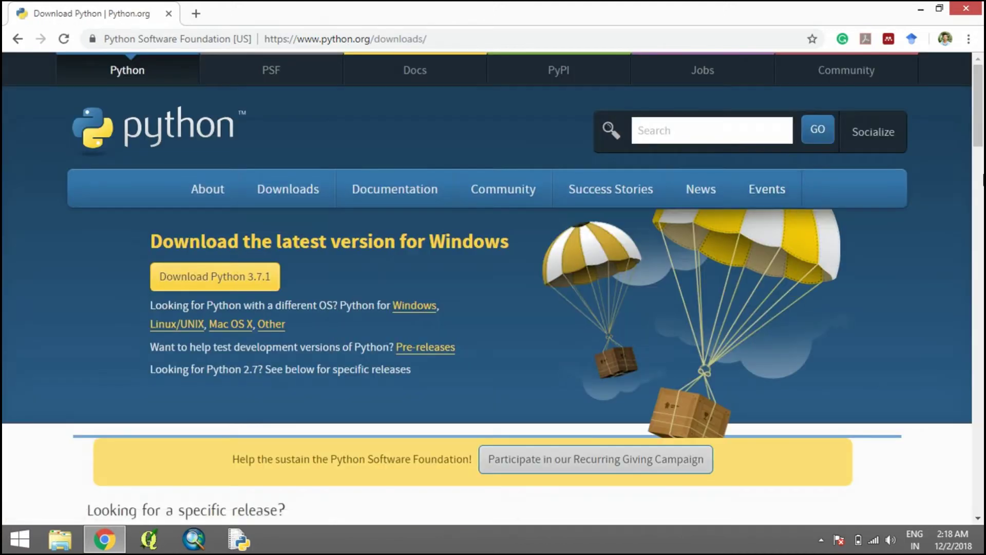
# Scroll the releases list down to Python 3.4.4
pyautogui.moveTo(979, 120); pyautogui.dragTo(979, 159)
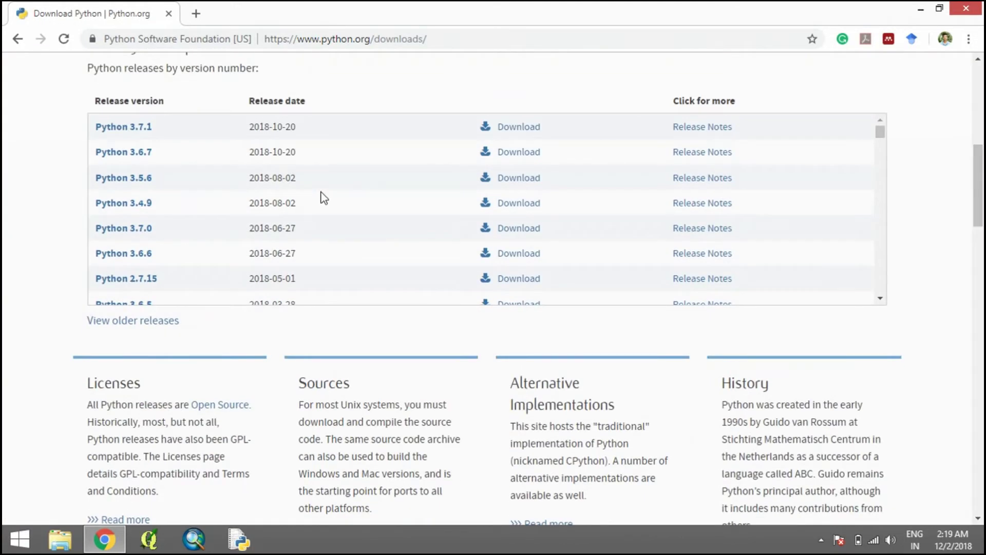
pyautogui.scroll(-4, 255, 193)
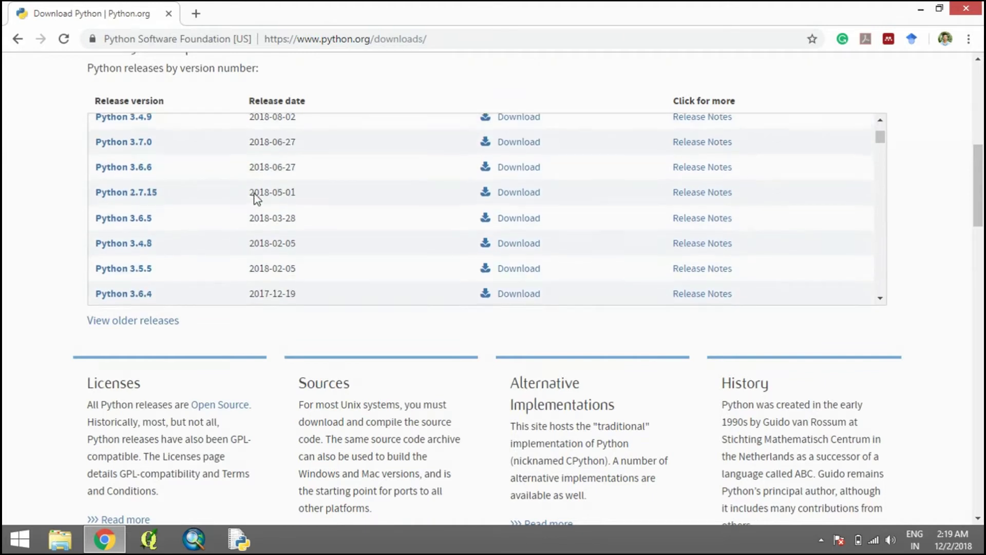
pyautogui.scroll(-3, 254, 194)
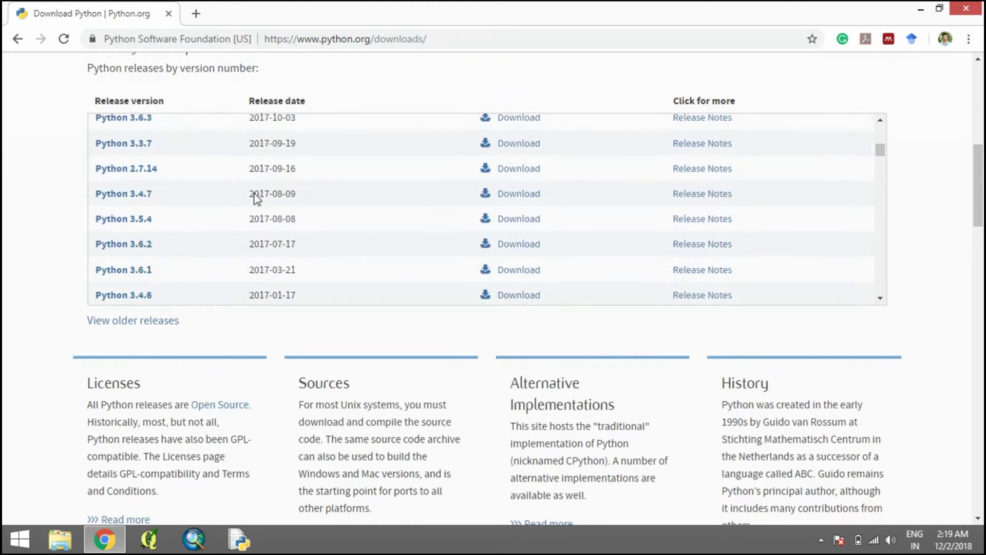
pyautogui.scroll(-3, 254, 193)
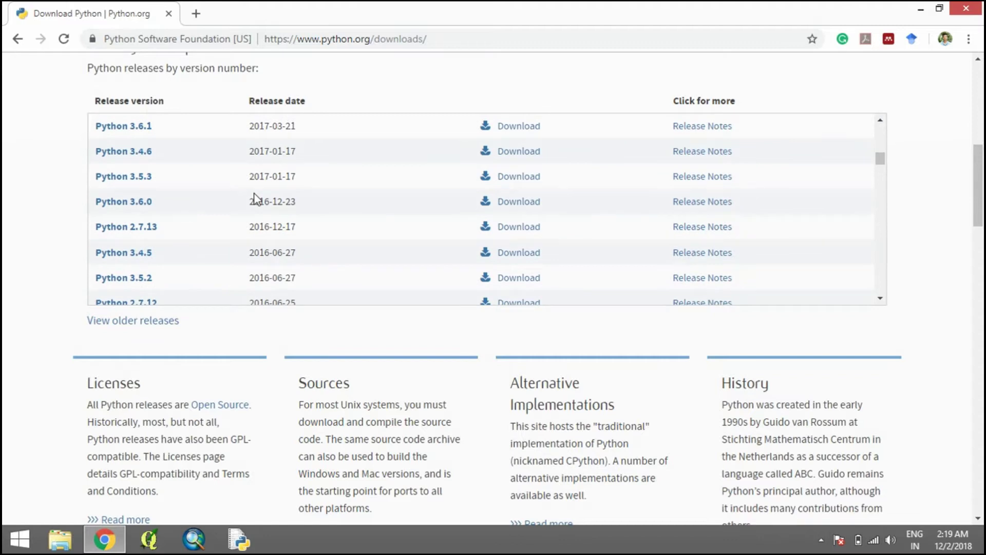
pyautogui.scroll(-2, 254, 194)
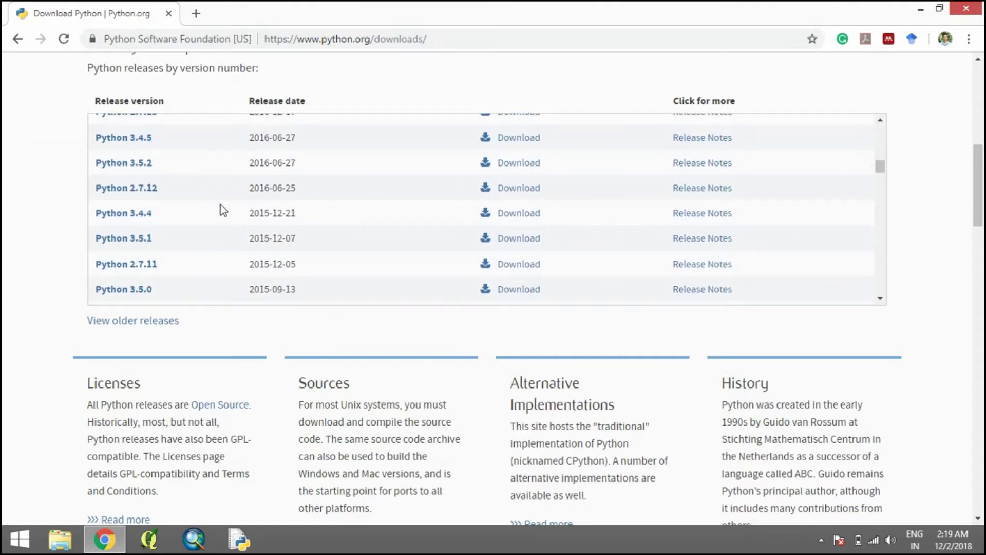
# Open the Python 3.4.4 release page in a new tab and switch to it
pyautogui.rightClick(144, 220)
pyautogui.click(194, 224)
pyautogui.click(220, 7)
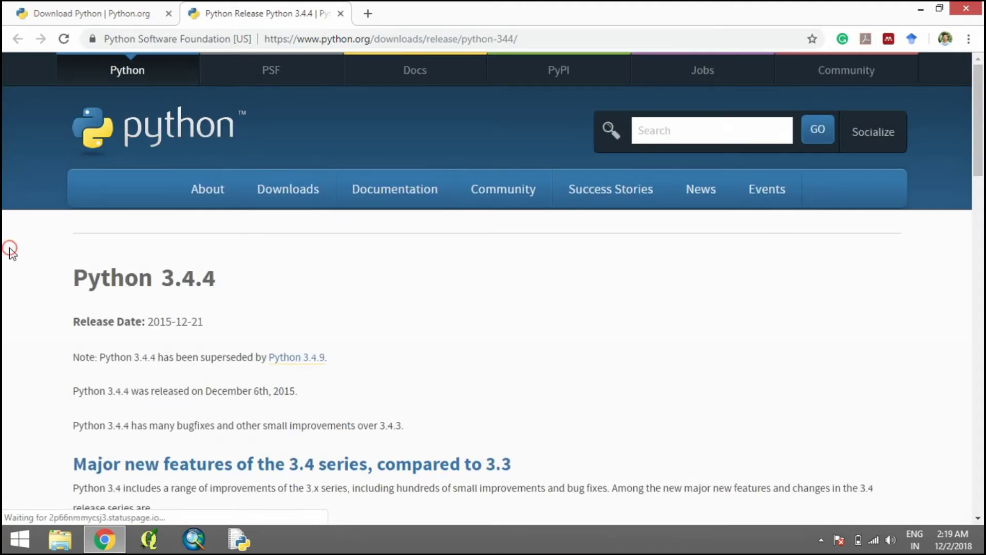
# Download the Windows x86-64 MSI installer from the Files list and launch it
pyautogui.scroll(-9, 13, 253)
pyautogui.scroll(-5, 13, 254)
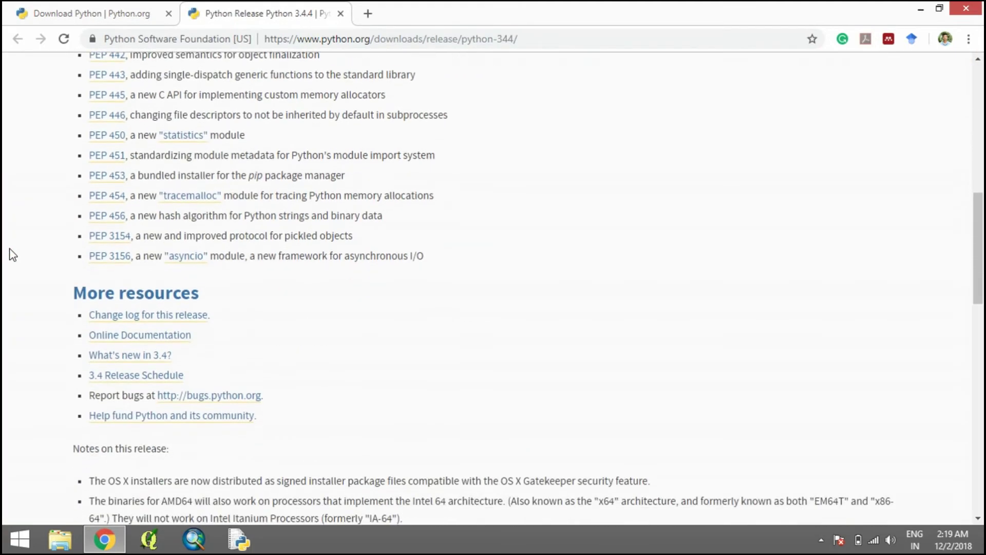
pyautogui.scroll(-4, 13, 254)
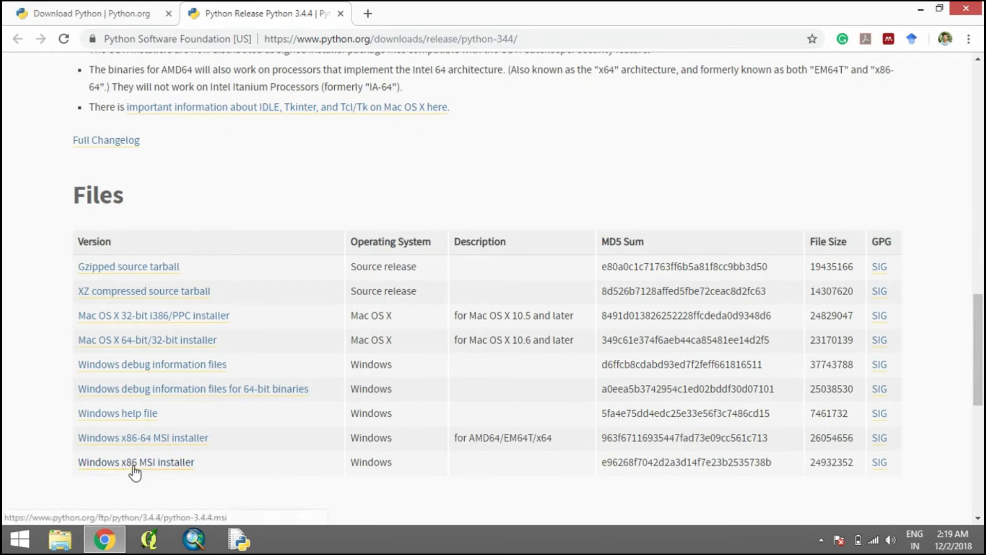
pyautogui.rightClick(143, 441)
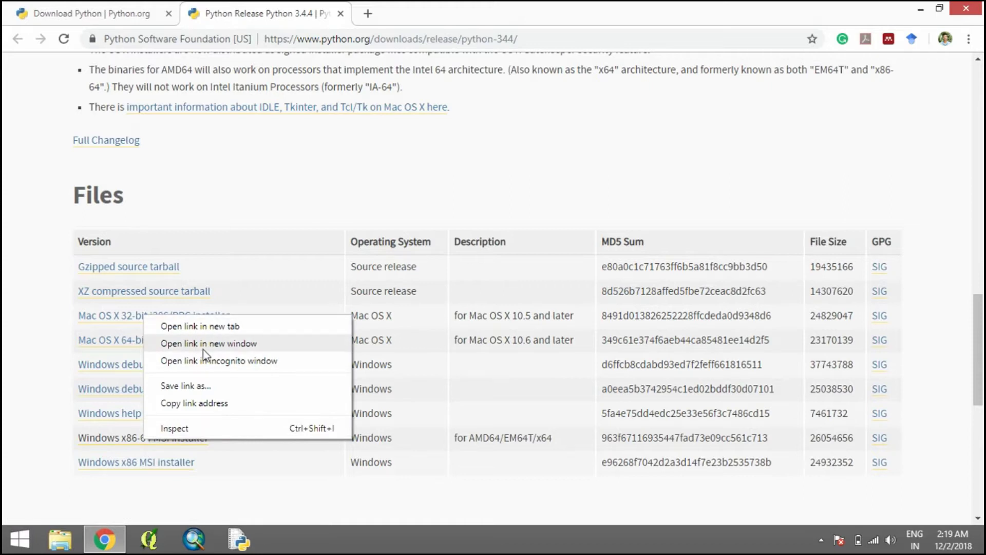
pyautogui.click(207, 328)
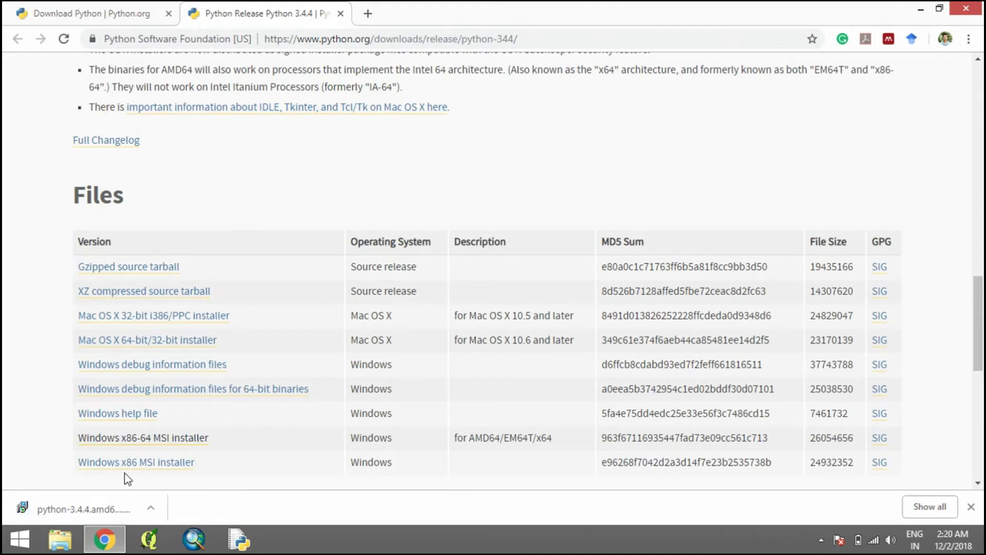
pyautogui.click(80, 507)
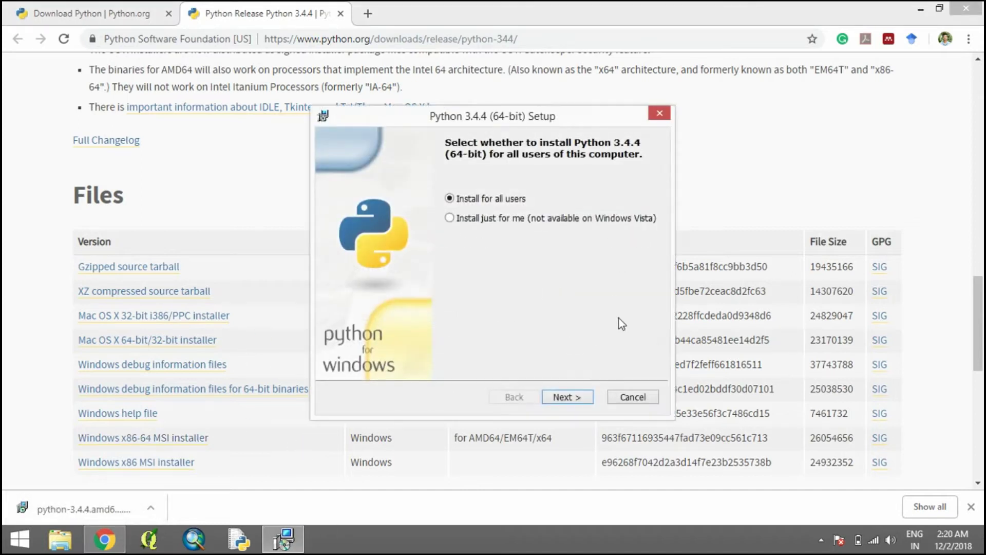
# Install Python 3.4.4 (64-bit) for all users into C:\Python34\ with default features, then finish
pyautogui.click(577, 394)
pyautogui.click(578, 396)
pyautogui.click(577, 396)
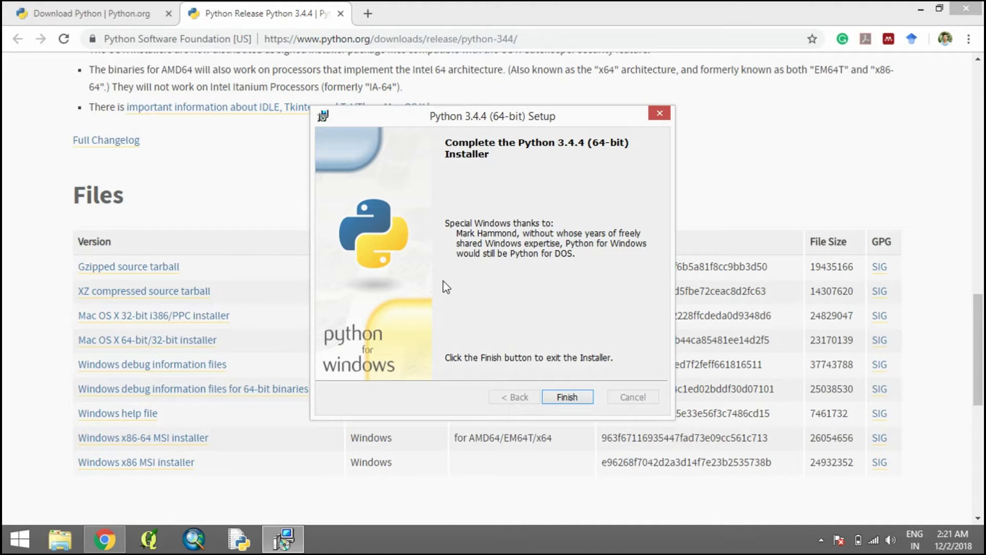
pyautogui.click(565, 397)
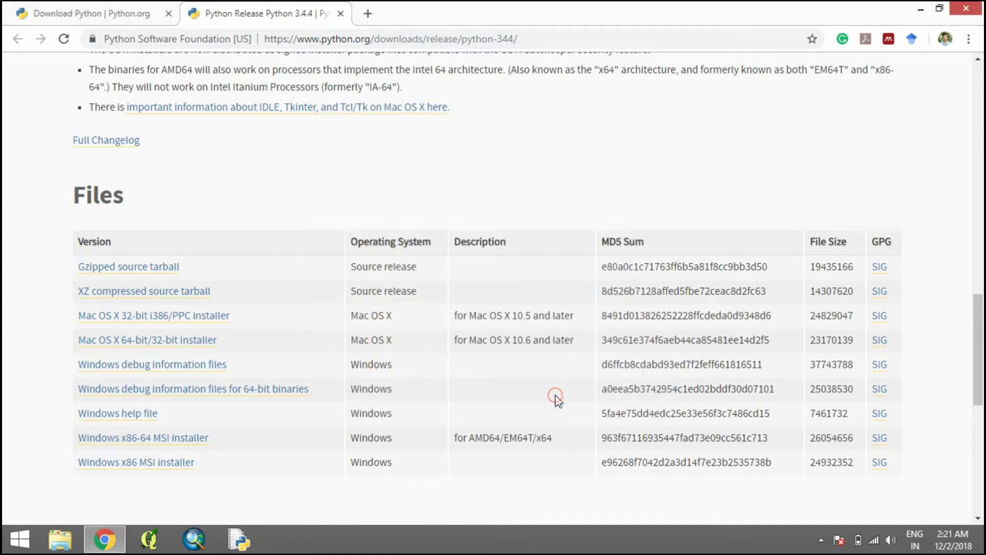
# Show the desktop and dismiss its shortcut menu
pyautogui.press('super+d')
pyautogui.rightClick(534, 129)
pyautogui.click(428, 196)
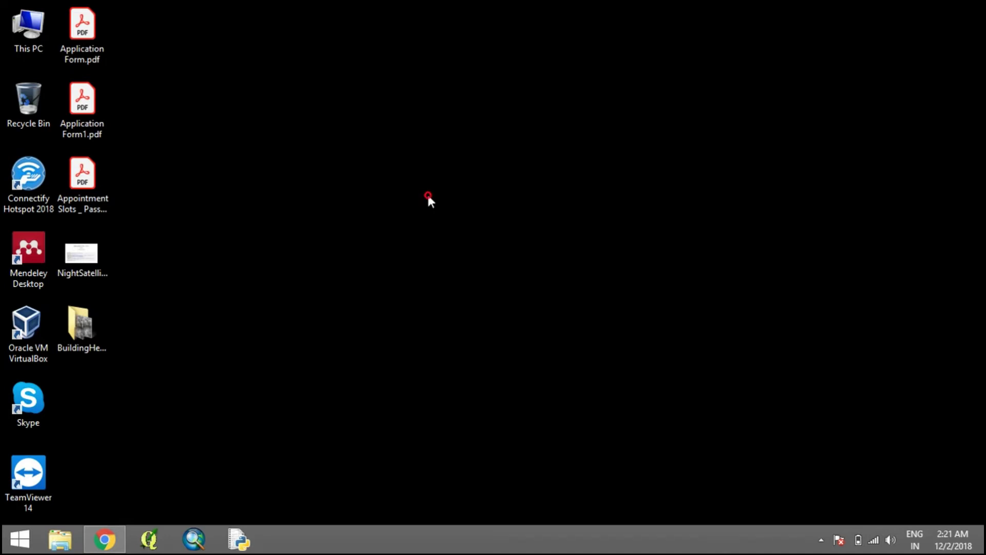
# Run python in Command Prompt, see it is not recognized, close it and return to Start
pyautogui.press('super')
pyautogui.write('cmd')
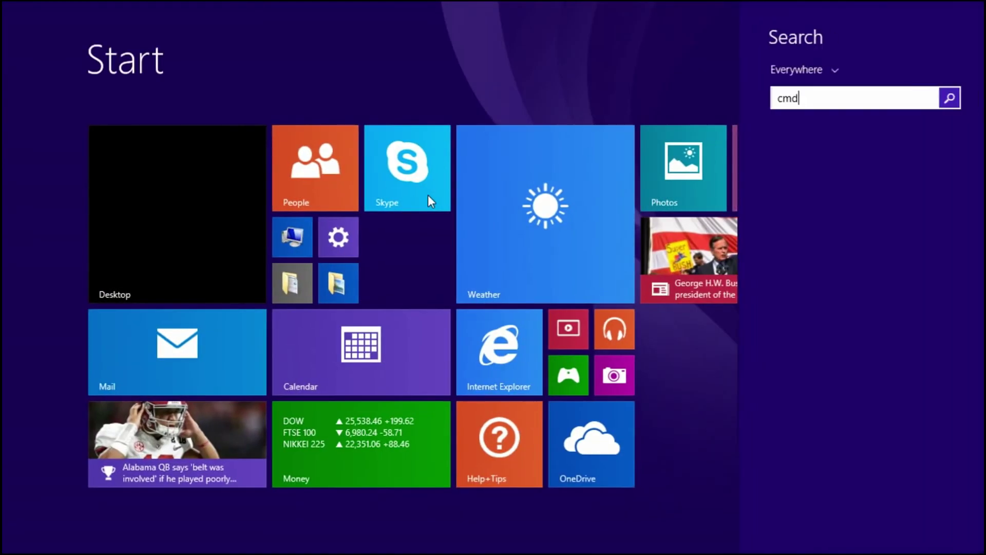
pyautogui.press('Return')
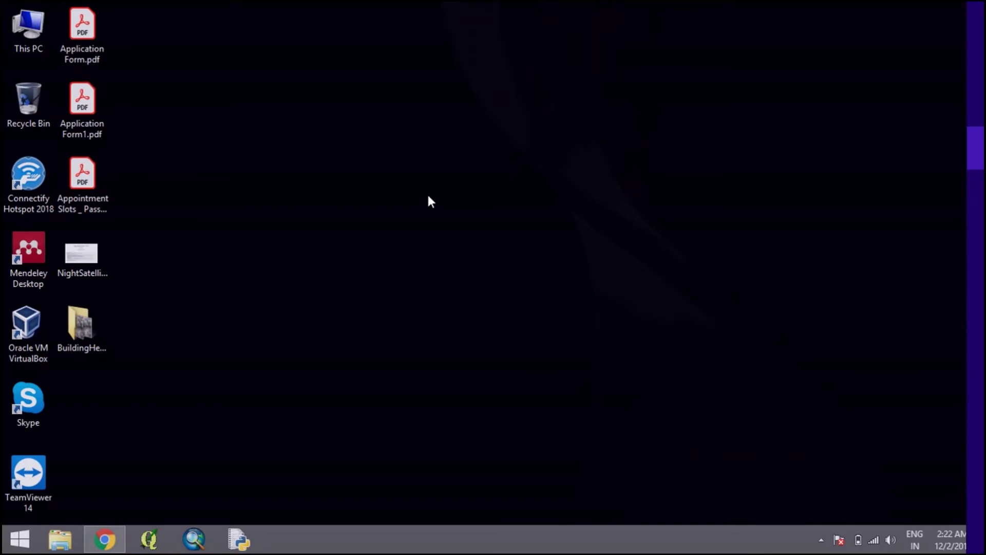
pyautogui.write('pytho')
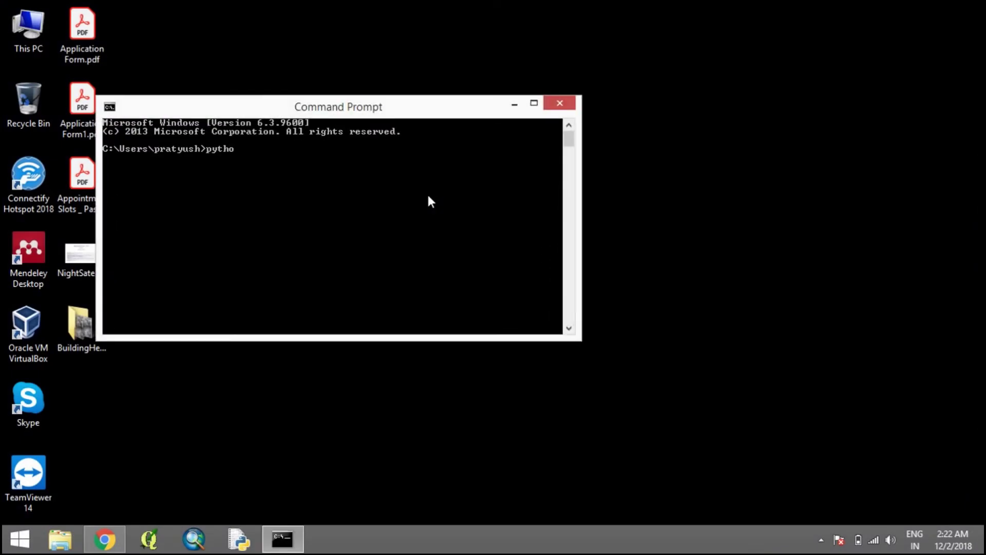
pyautogui.write('n')
pyautogui.press('Return')
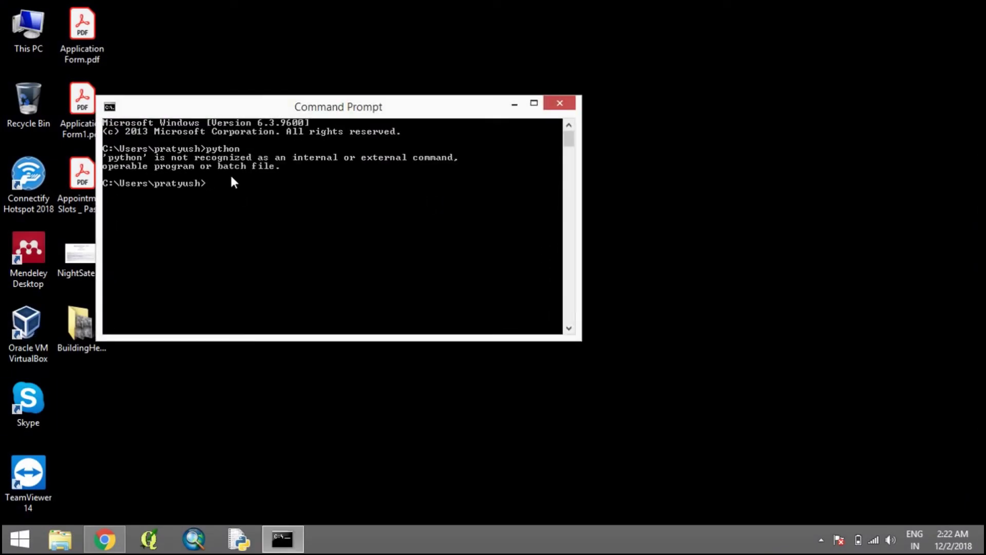
pyautogui.click(560, 105)
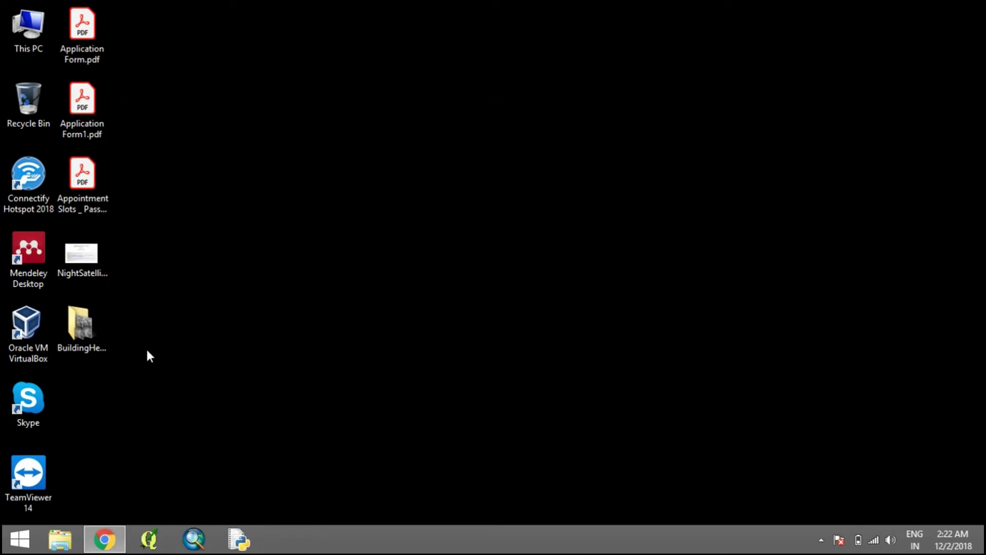
pyautogui.press('super')
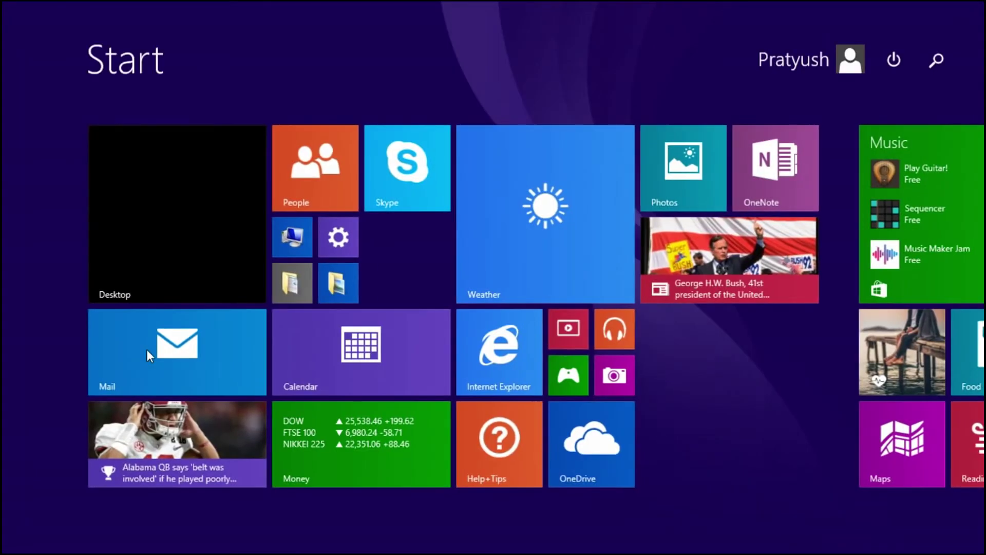
# Launch IDLE (Python 3.4 GUI - 64 bit), check the Python 3.4.4 shell, then close it
pyautogui.write('idle (Python 3.4 GUI - 64 bit')
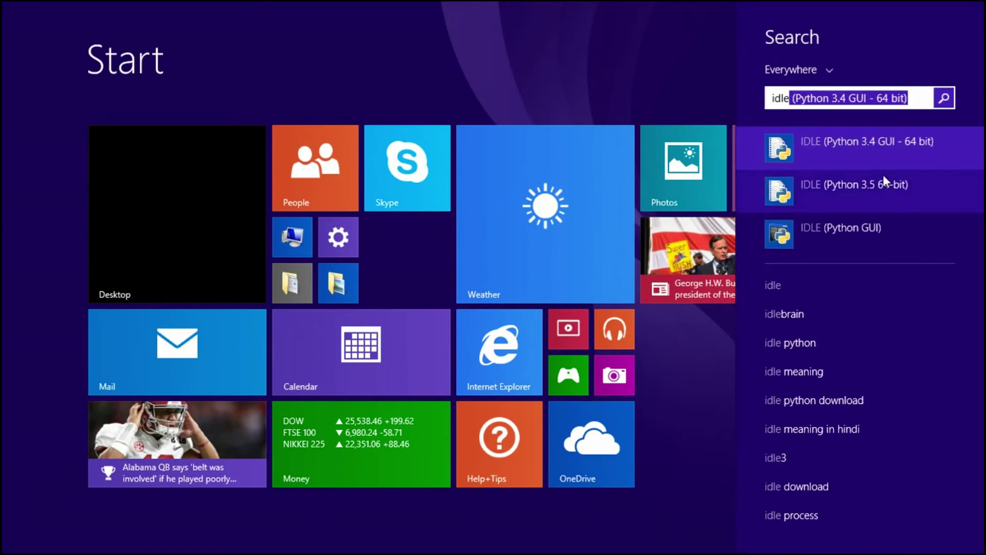
pyautogui.click(871, 141)
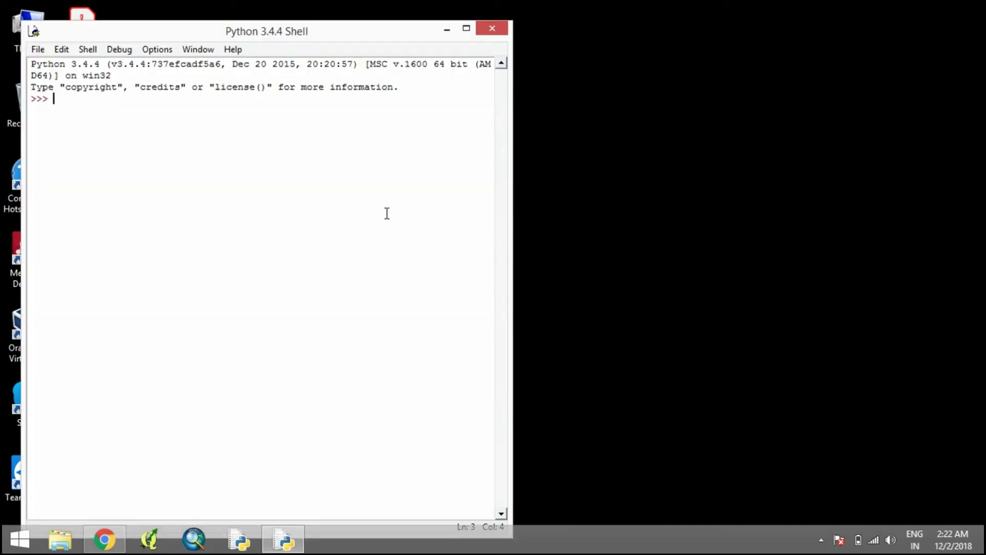
pyautogui.click(489, 33)
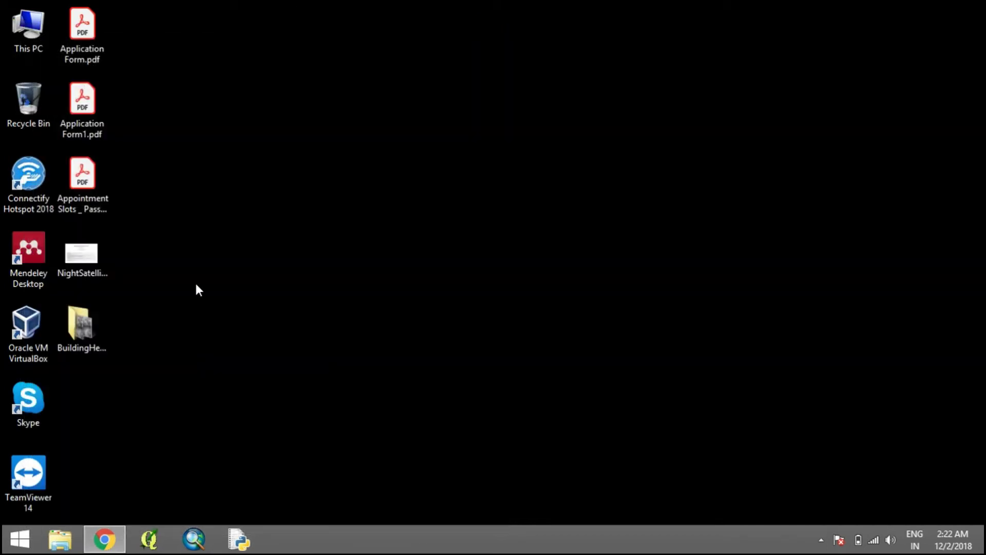
# Open File Explorer and the System window from This PC's properties, restored to smaller size
pyautogui.click(60, 539)
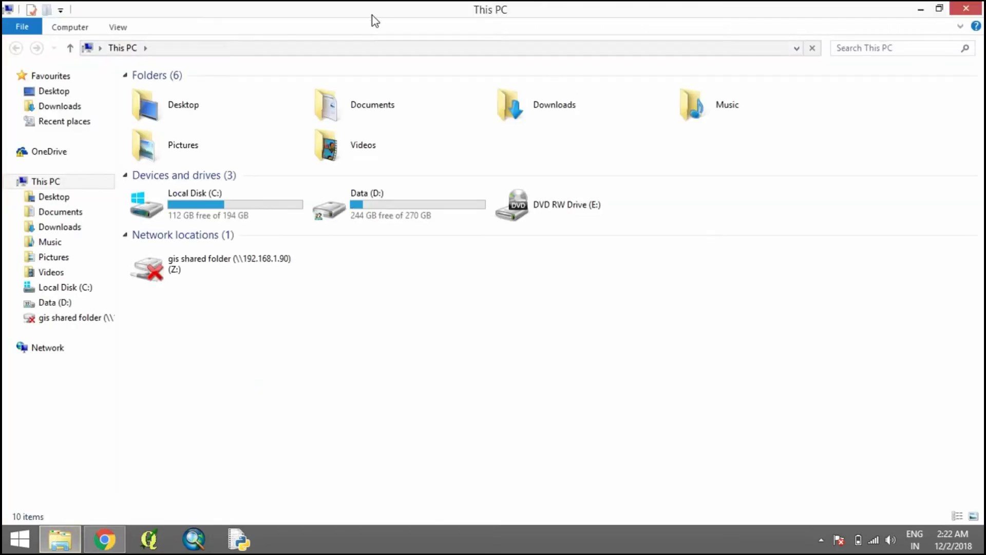
pyautogui.rightClick(46, 183)
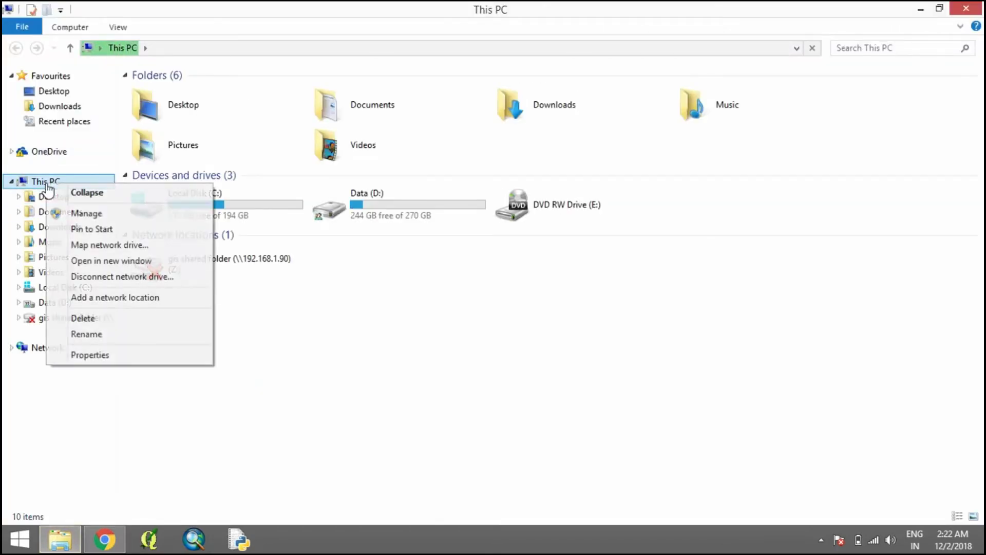
pyautogui.click(89, 356)
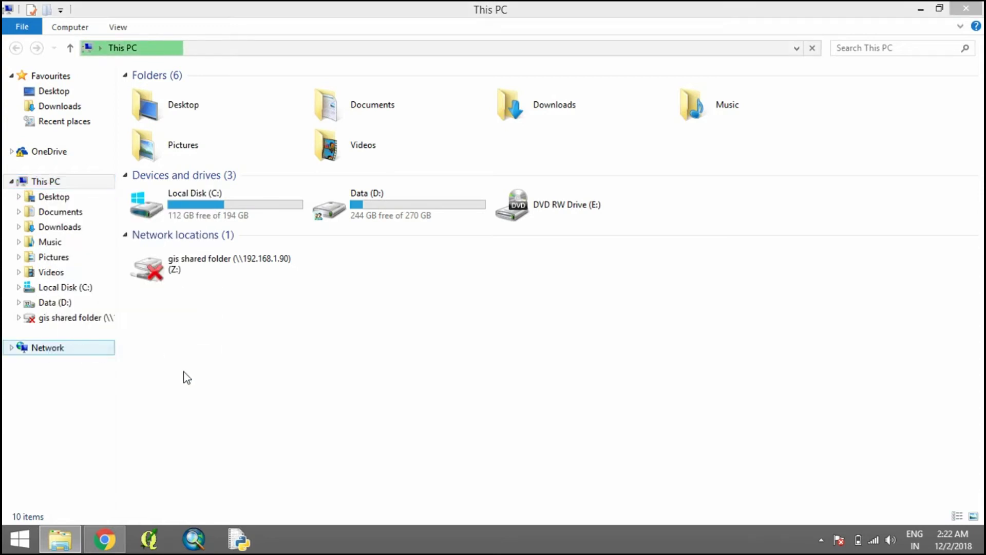
pyautogui.doubleClick(430, 3)
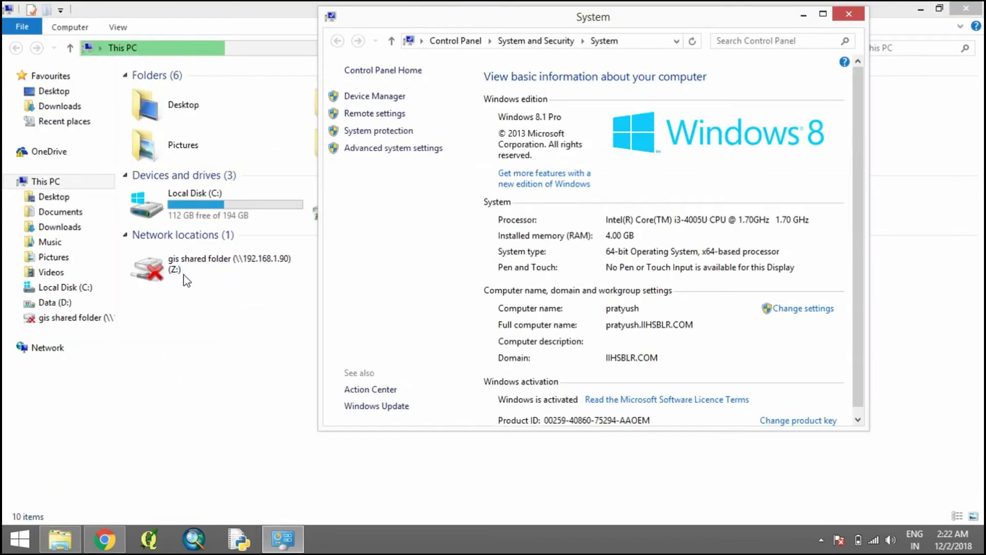
# Open C:\Python34 beside the System window and launch Advanced system settings
pyautogui.click(193, 219)
pyautogui.doubleClick(178, 214)
pyautogui.click(181, 203)
pyautogui.doubleClick(179, 200)
pyautogui.doubleClick(462, 7)
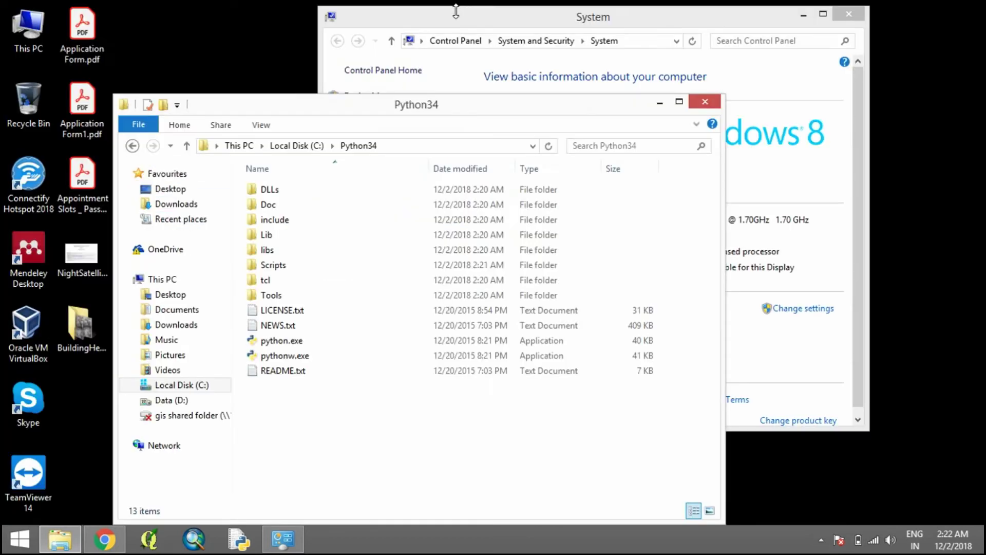
pyautogui.moveTo(435, 96); pyautogui.dragTo(335, 87)
pyautogui.doubleClick(335, 86)
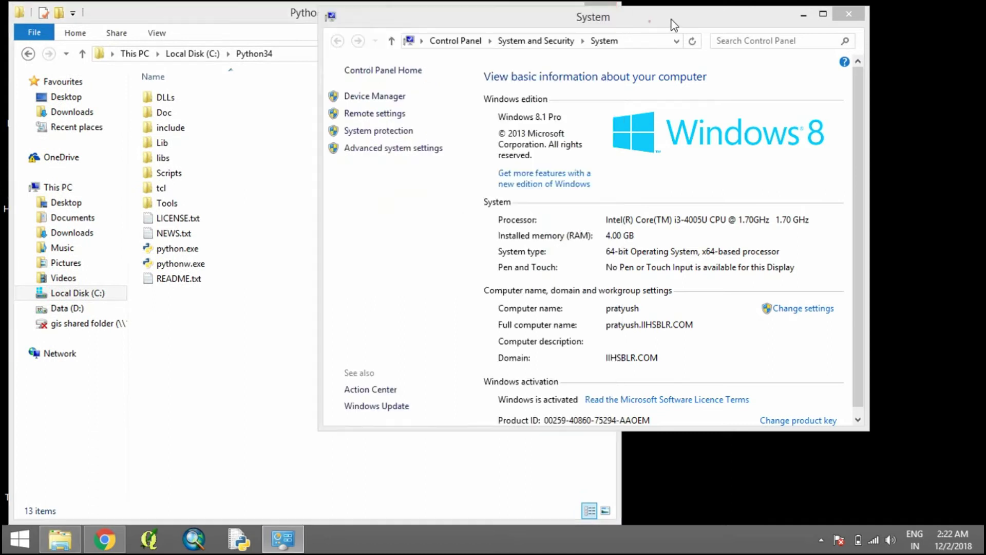
pyautogui.moveTo(650, 21); pyautogui.dragTo(736, 21)
pyautogui.click(451, 149)
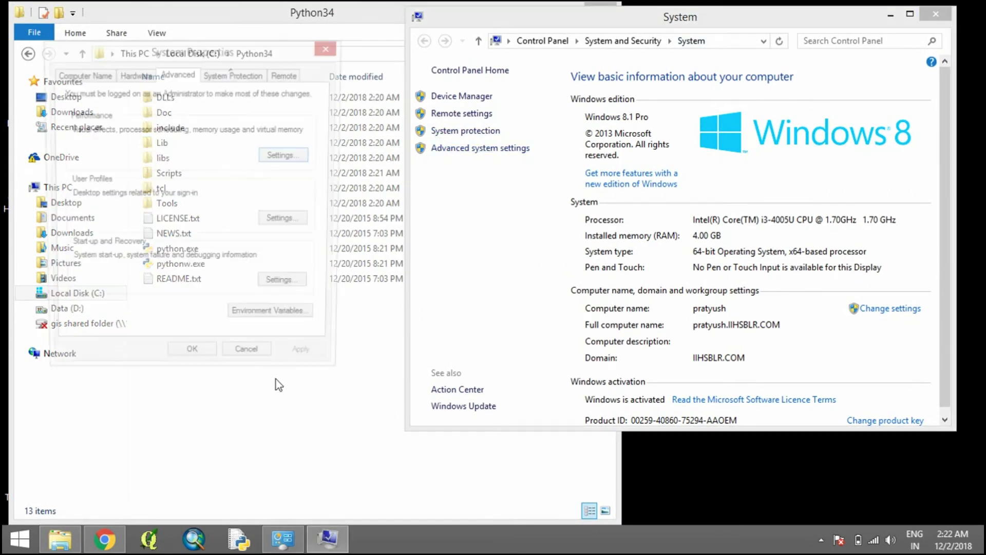
# Open Environment Variables and edit the system Path, cursor at the value's end
pyautogui.click(289, 322)
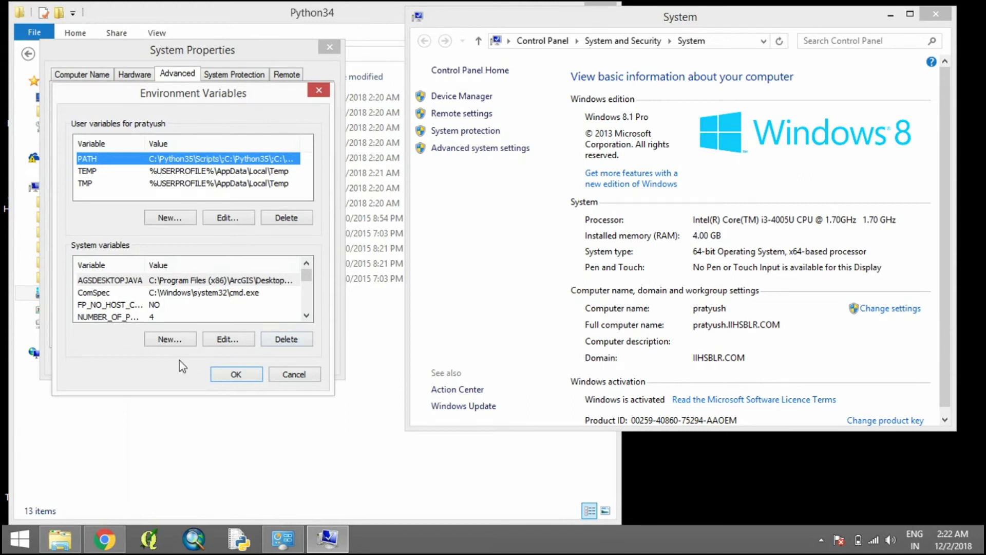
pyautogui.click(307, 315)
pyautogui.click(307, 315)
pyautogui.click(306, 316)
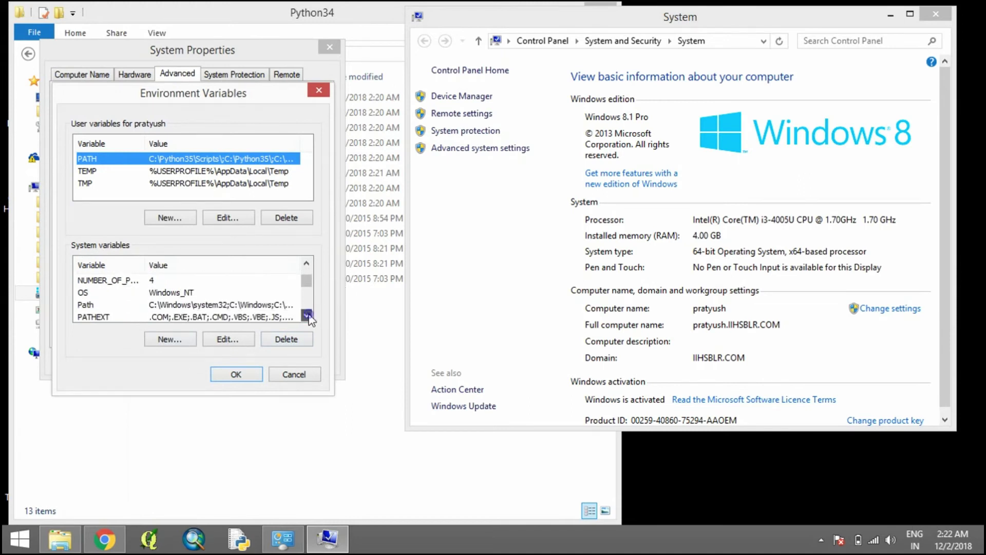
pyautogui.click(157, 306)
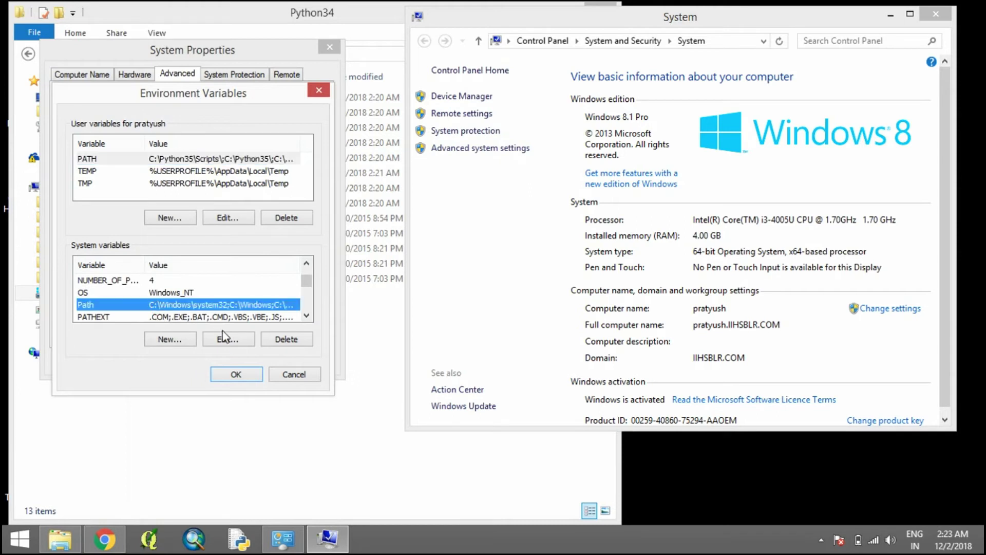
pyautogui.click(226, 338)
pyautogui.click(310, 186)
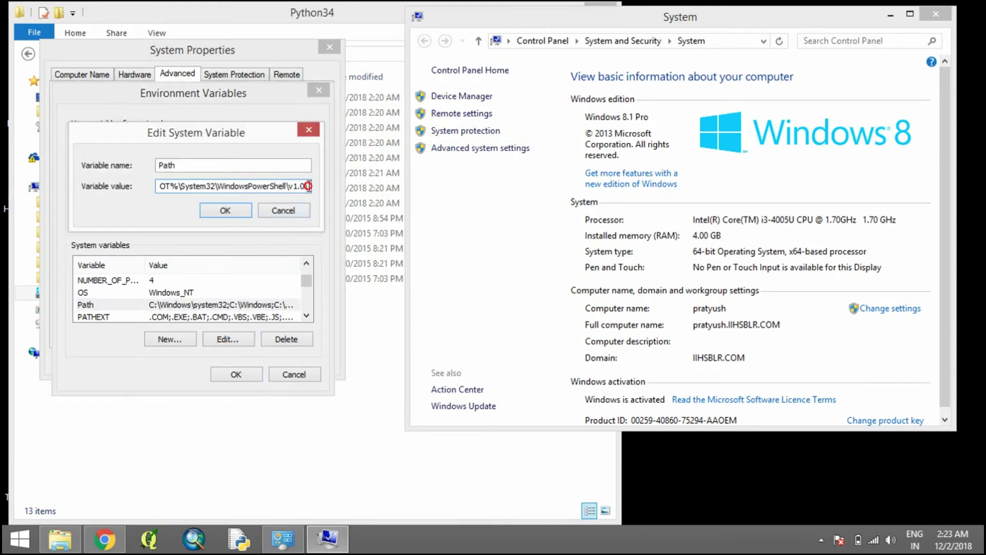
# Append ;C:\Python34; to the Path value, copying the folder path from Explorer
pyautogui.write(';')
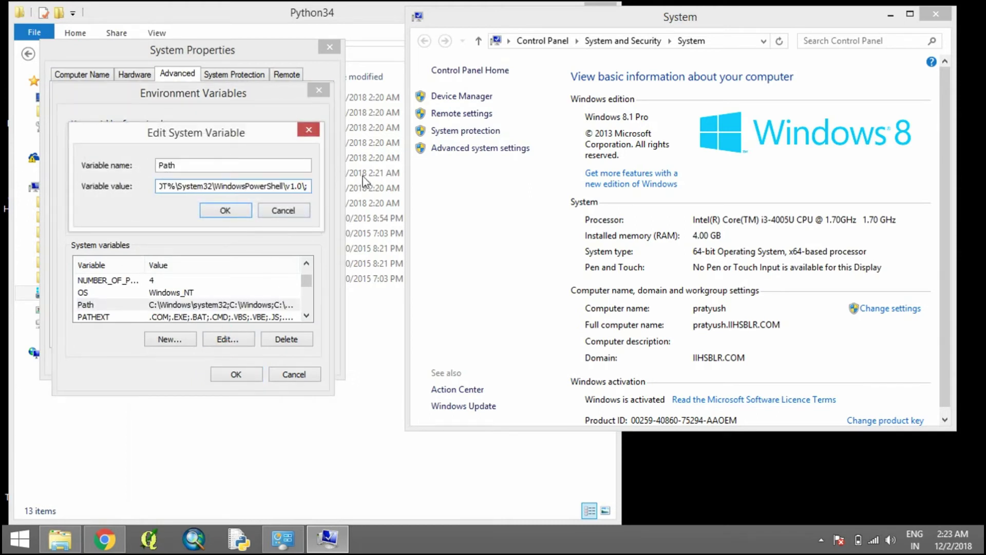
pyautogui.rightClick(372, 362)
pyautogui.click(286, 51)
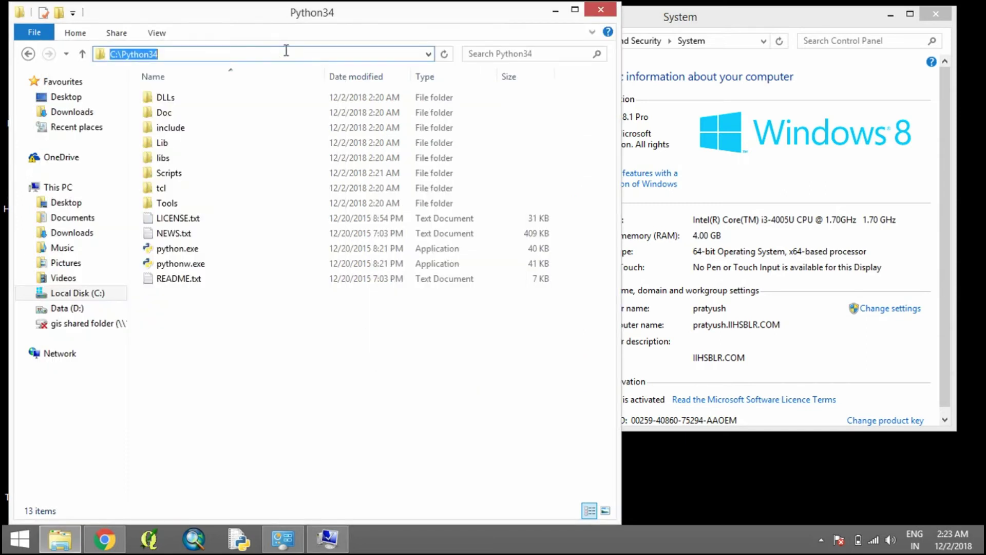
pyautogui.click(327, 538)
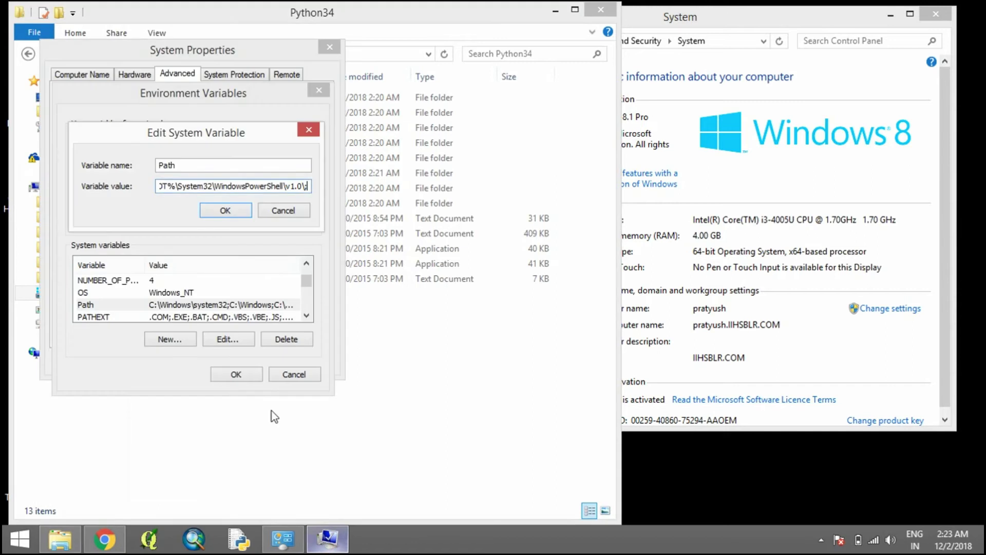
pyautogui.write(';')
pyautogui.write('C:\\Python34')
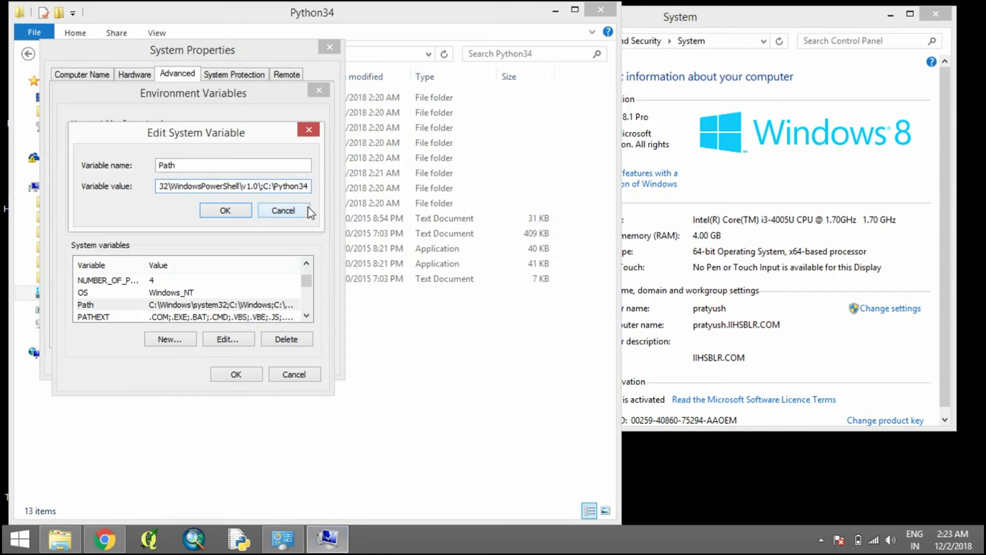
pyautogui.write(';')
# Append C:\Python34\Scripts to the Path value, copied from the Scripts folder's address bar
pyautogui.click(505, 393)
pyautogui.click(179, 173)
pyautogui.doubleClick(179, 173)
pyautogui.click(350, 53)
pyautogui.hotkey('ctrl', 'c')
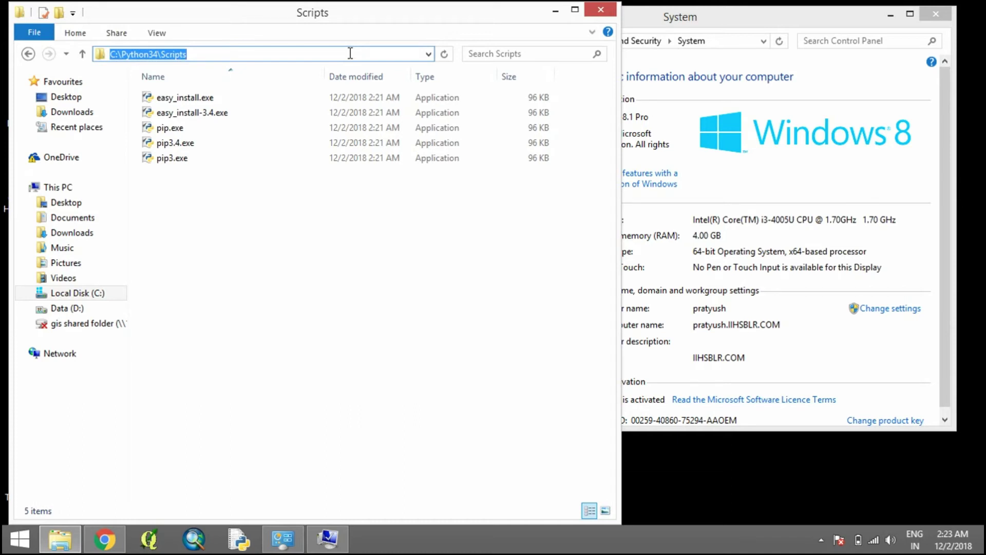
pyautogui.click(325, 537)
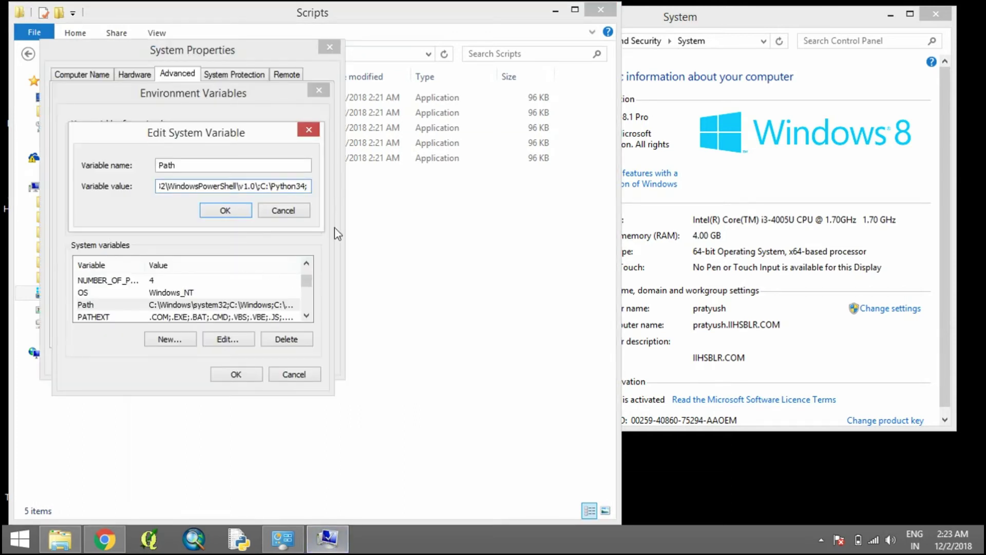
pyautogui.click(306, 186)
pyautogui.hotkey('ctrl', 'v')
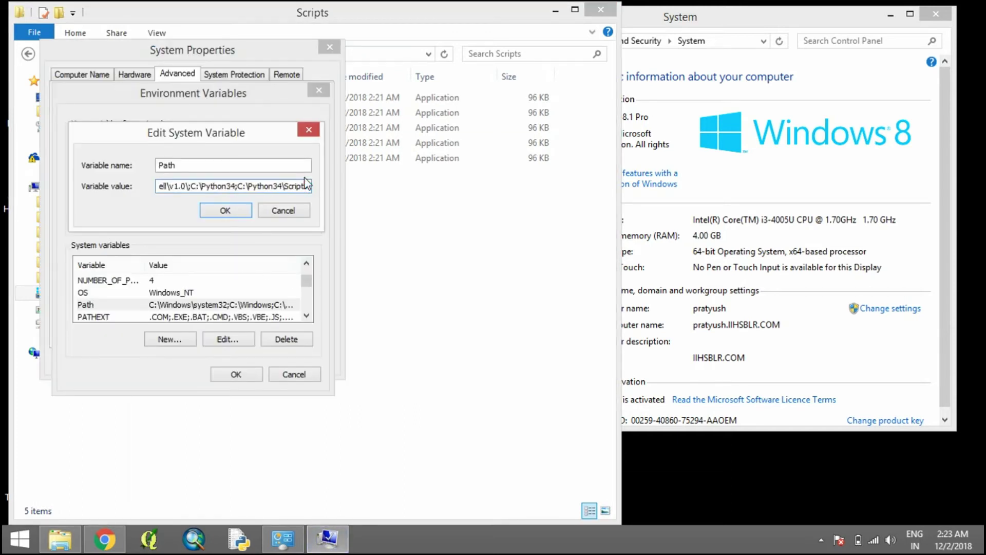
# Confirm the Path edit, Environment Variables and System Properties, then close the System window
pyautogui.click(226, 210)
pyautogui.click(244, 374)
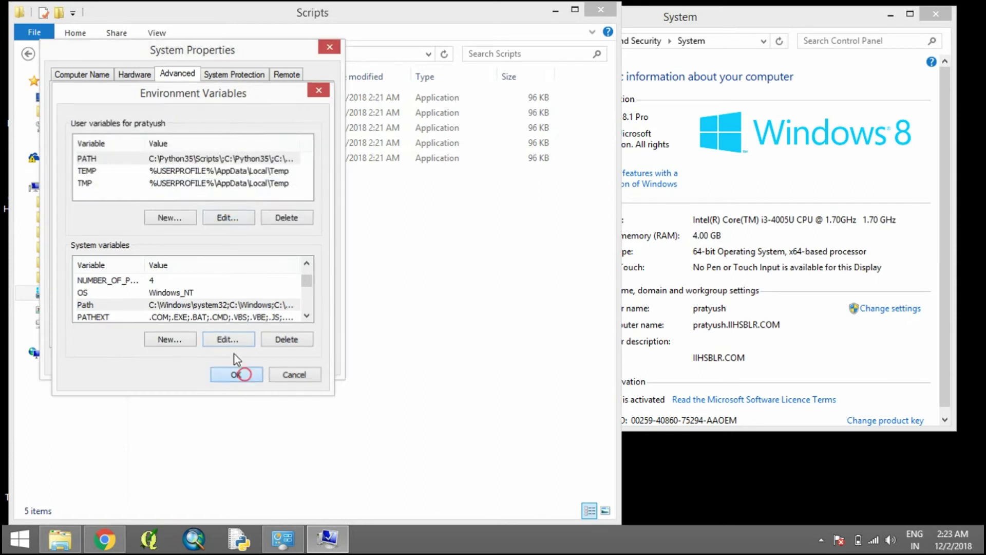
pyautogui.click(199, 361)
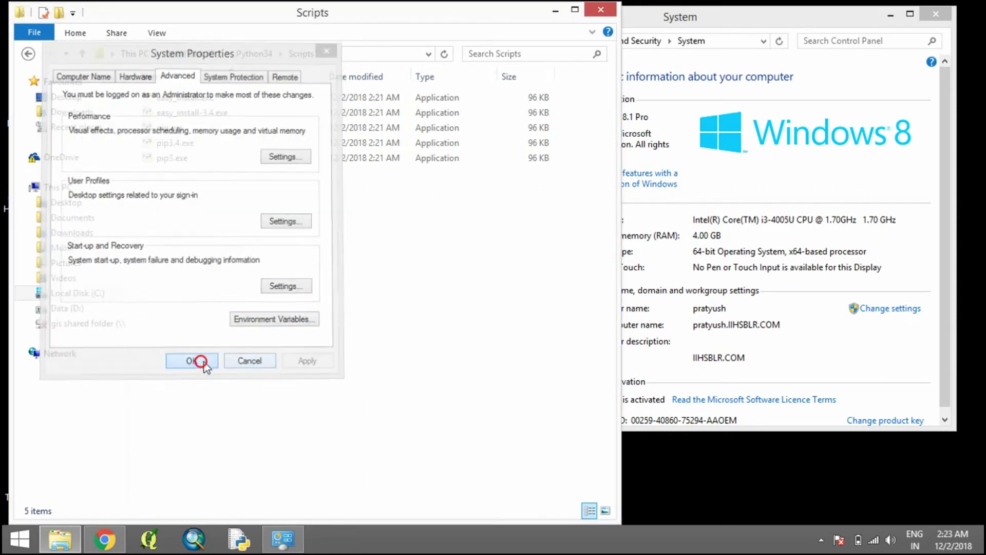
pyautogui.click(929, 19)
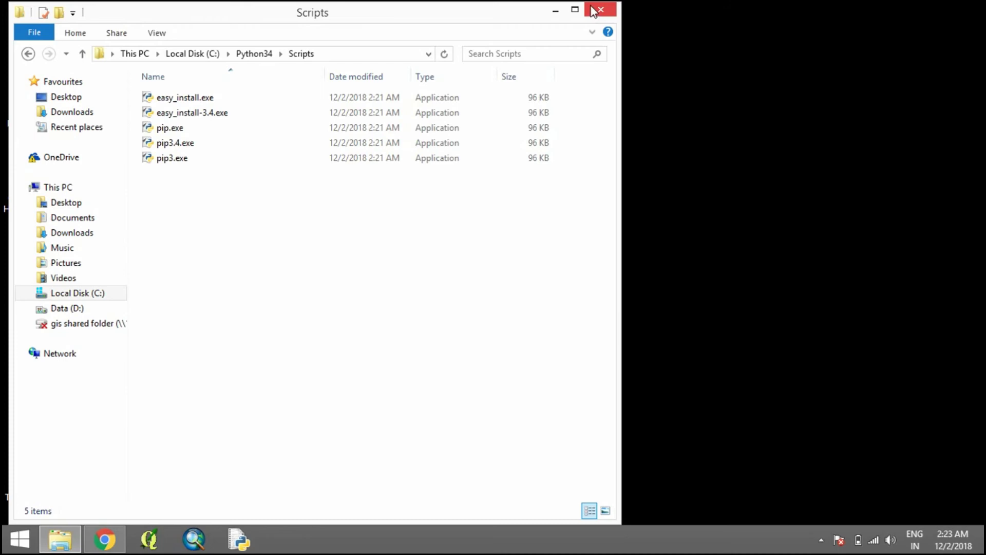
# Close the Scripts folder and open Command Prompt from a Start search for cmd
pyautogui.click(595, 11)
pyautogui.press('super')
pyautogui.write('cmd')
pyautogui.press('Return')
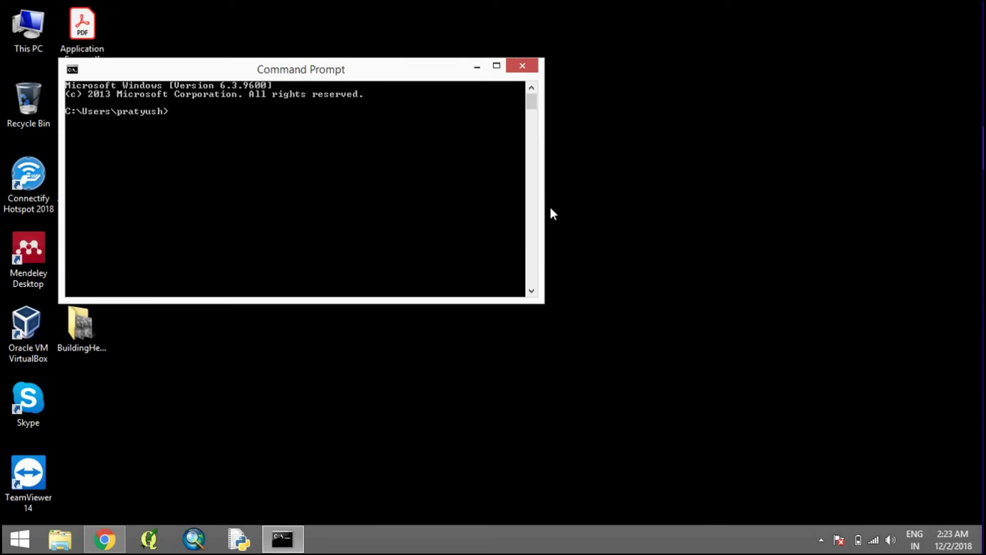
# Confirm python starts Python 3.4.4, exit with exit(), then enter pip install numpy
pyautogui.write('python')
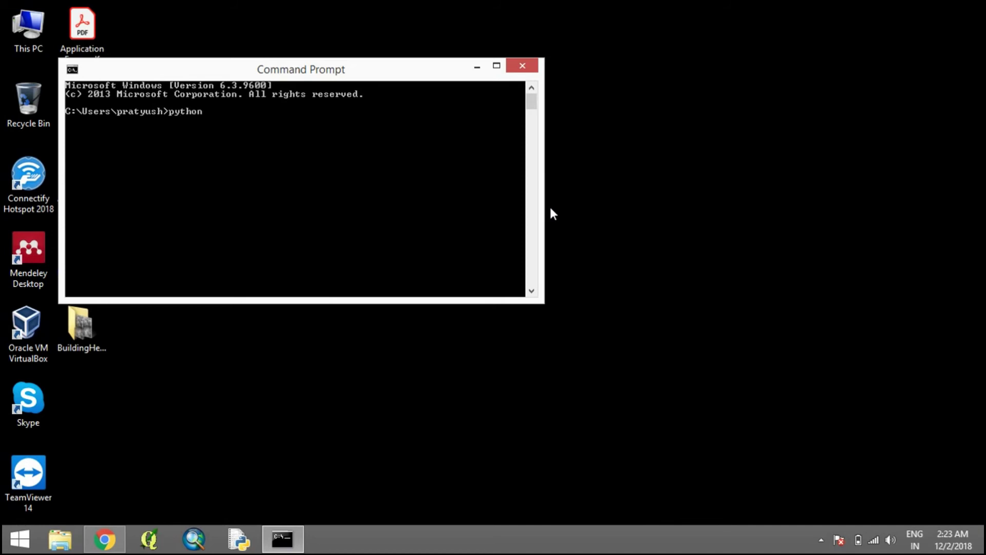
pyautogui.press('Return')
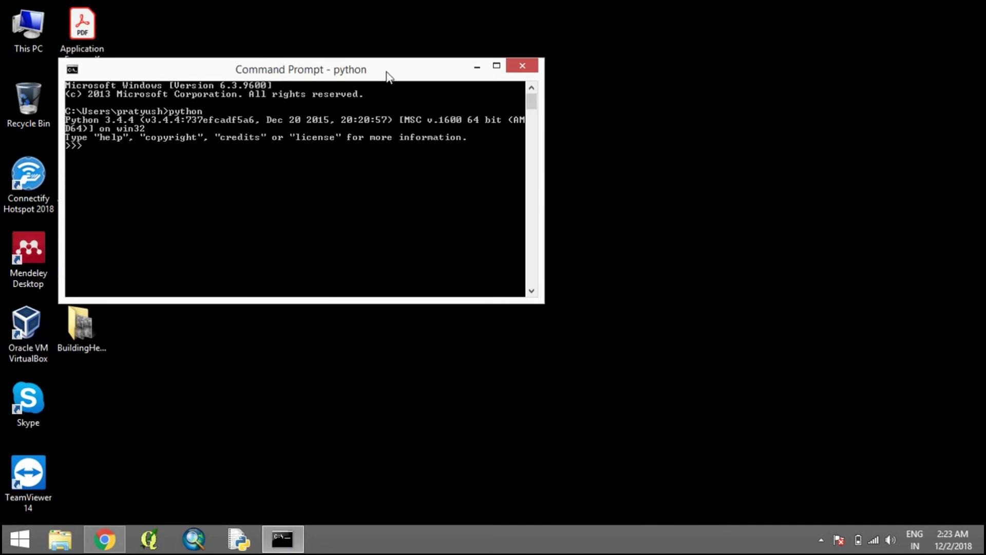
pyautogui.write('exit()')
pyautogui.press('Return')
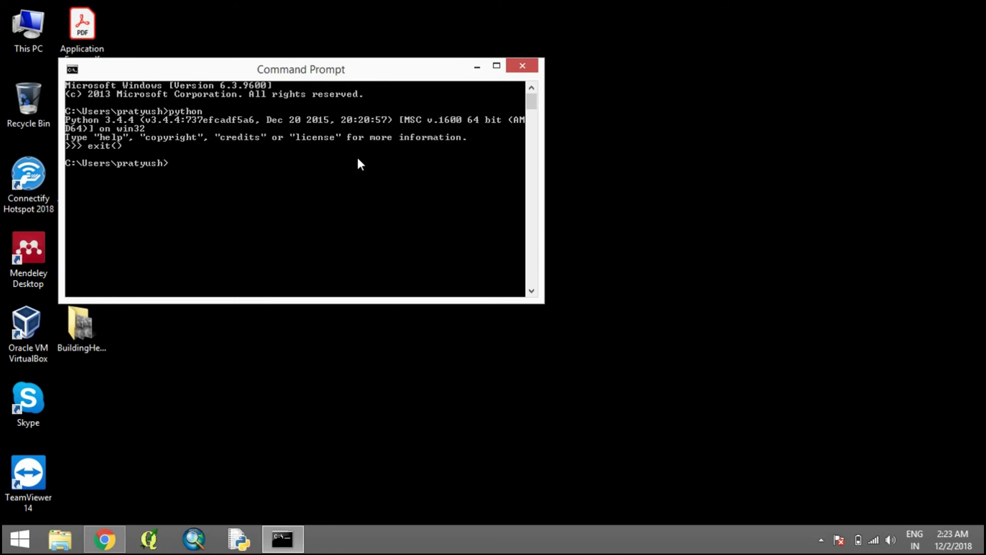
pyautogui.write('pip install numpy')
# Install numpy with pip, then confirm 'import numpy' runs without error in the Python 3.4.4 shell
pyautogui.press('Return')
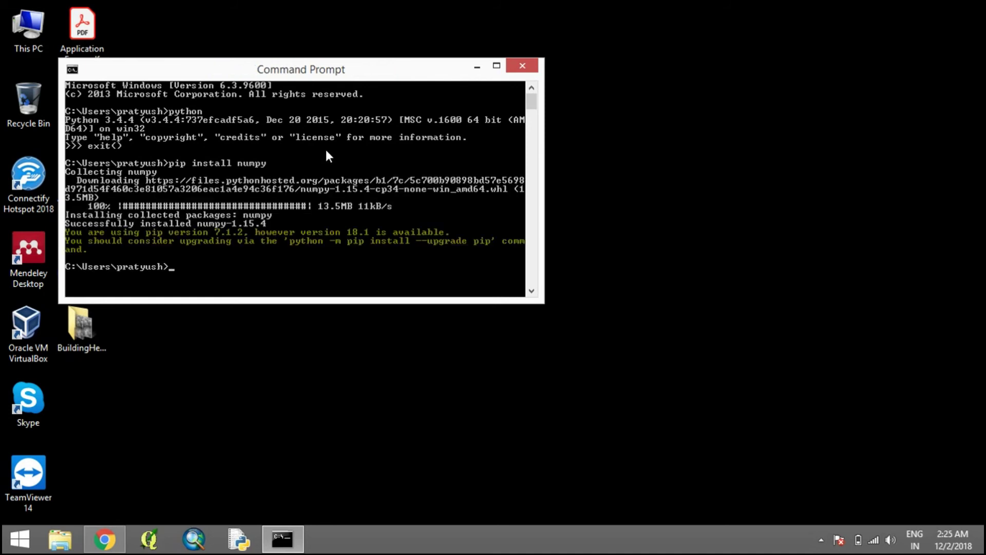
pyautogui.write('python')
pyautogui.press('Return')
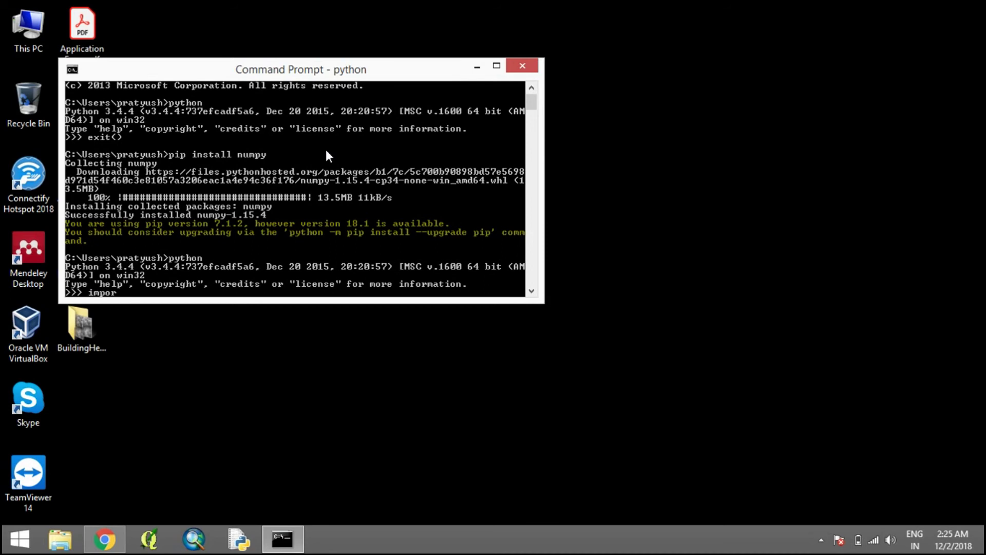
pyautogui.write('import numpy')
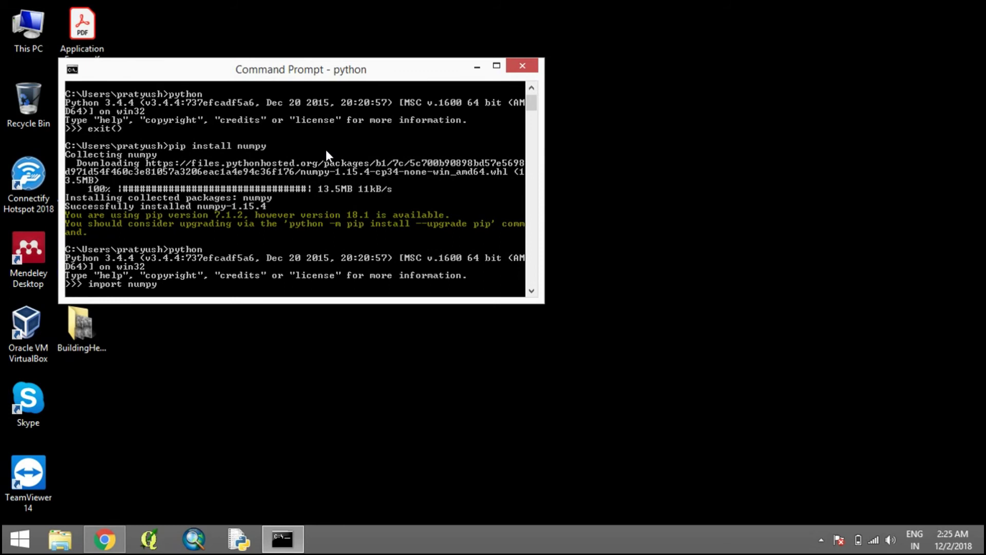
pyautogui.press('Return')
pyautogui.write('exit()')
pyautogui.hotkey('alt', 'Tab')
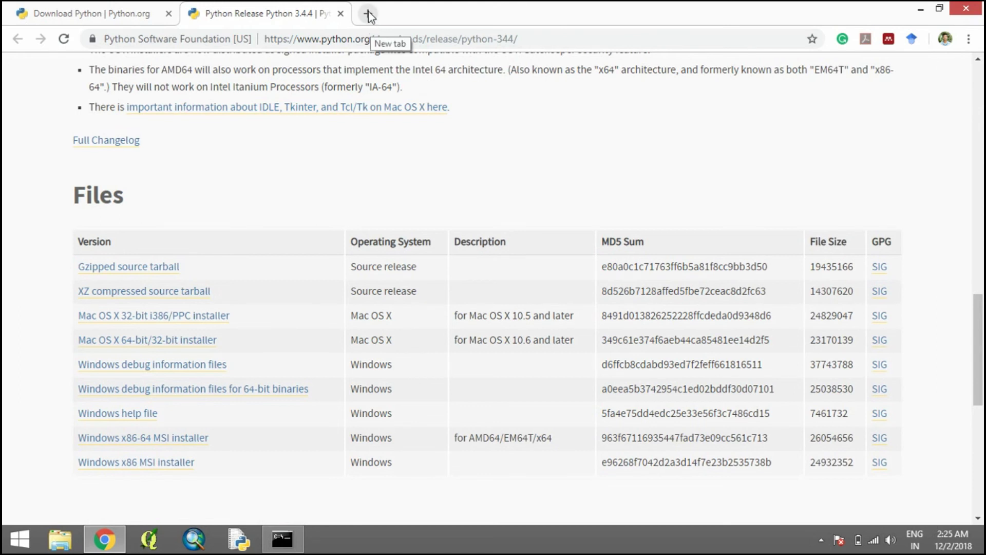
# In a new Chrome tab, search 'python pip numpy' and open the numpy PyPI project page
pyautogui.click(368, 15)
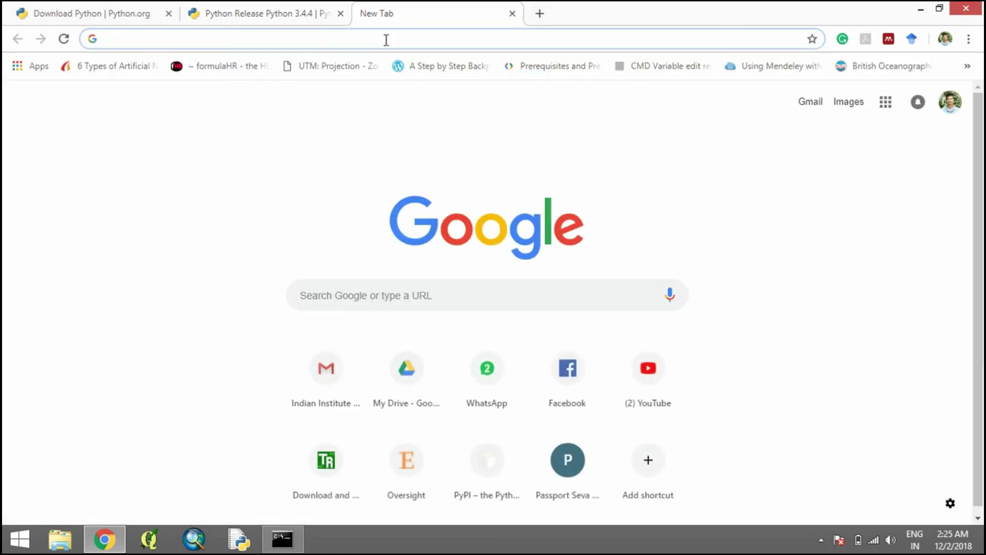
pyautogui.write('pytho')
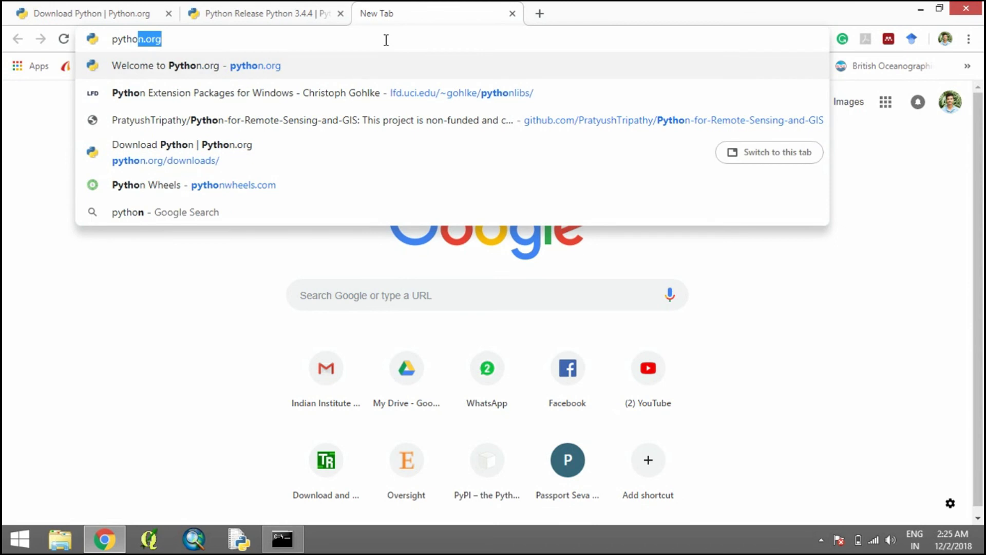
pyautogui.write('n pip numpy')
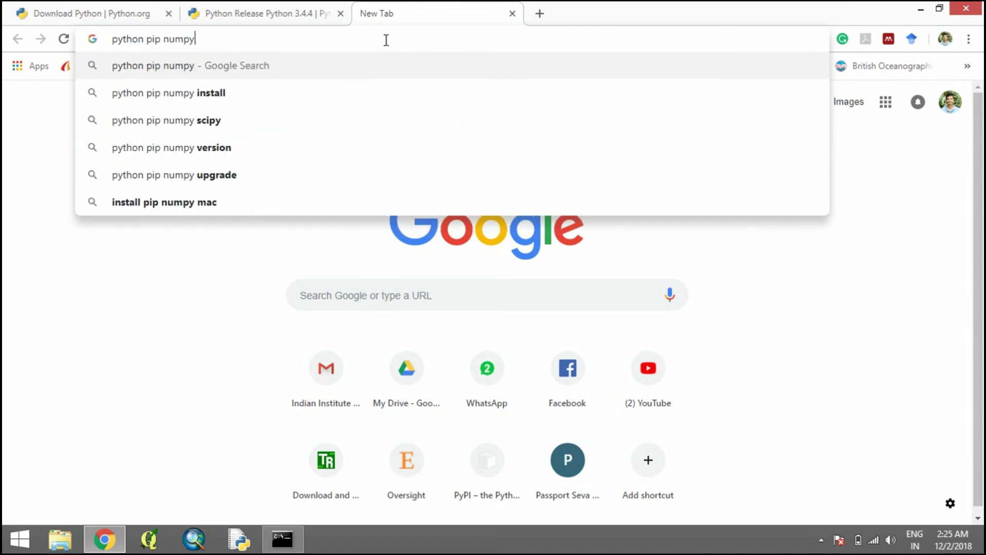
pyautogui.press('Return')
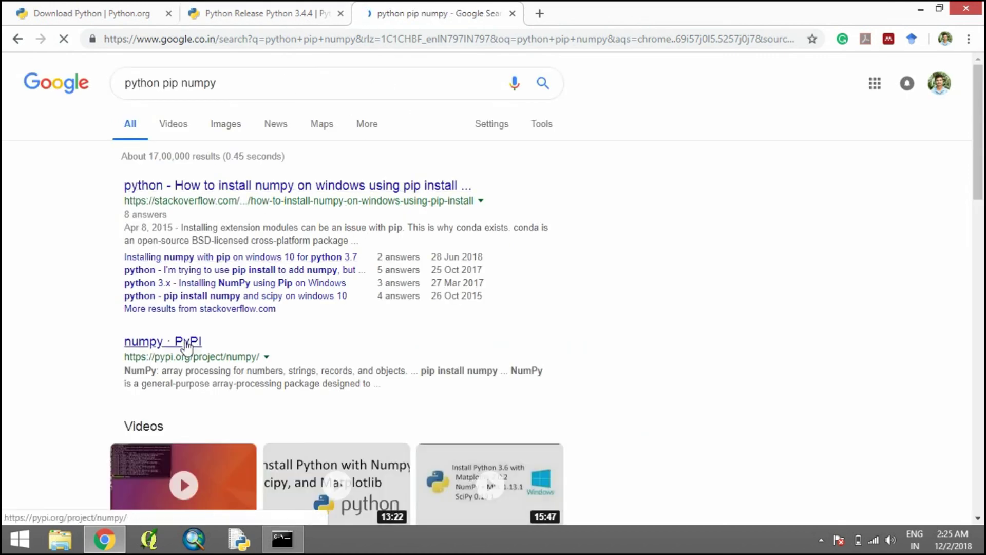
pyautogui.click(185, 343)
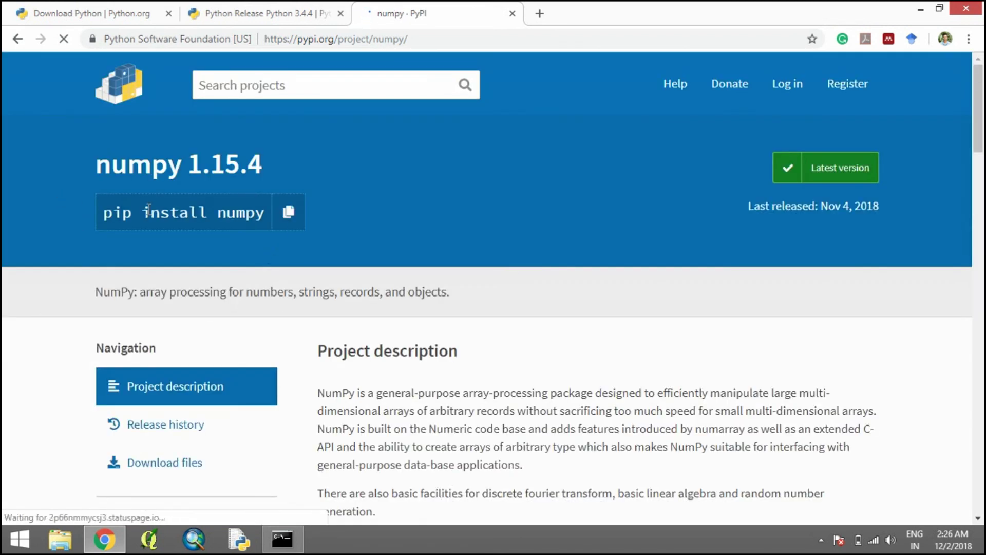
# Copy the 'pip install numpy' command into Command Prompt, then erase it from the line
pyautogui.click(288, 213)
pyautogui.click(282, 538)
pyautogui.rightClick(312, 267)
pyautogui.click(332, 309)
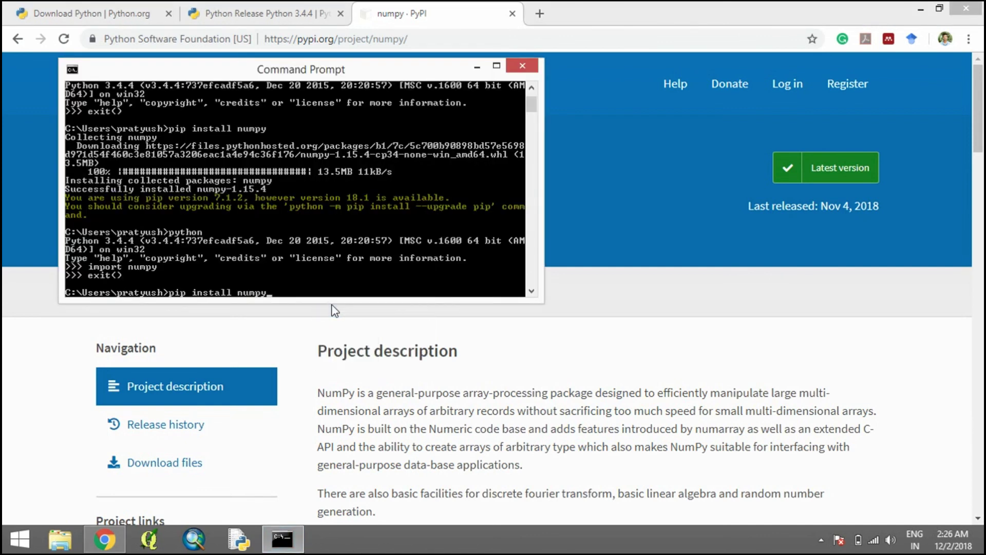
pyautogui.press('BackSpace')
pyautogui.press('BackSpace')
pyautogui.press('BackSpace')
pyautogui.press('BackSpace')
pyautogui.press('BackSpace')
pyautogui.press('BackSpace')
pyautogui.press('BackSpace')
pyautogui.press('BackSpace')
pyautogui.press('BackSpace')
pyautogui.press('BackSpace')
pyautogui.press('BackSpace')
pyautogui.press('BackSpace')
pyautogui.press('BackSpace')
pyautogui.press('BackSpace')
pyautogui.press('BackSpace')
pyautogui.press('BackSpace')
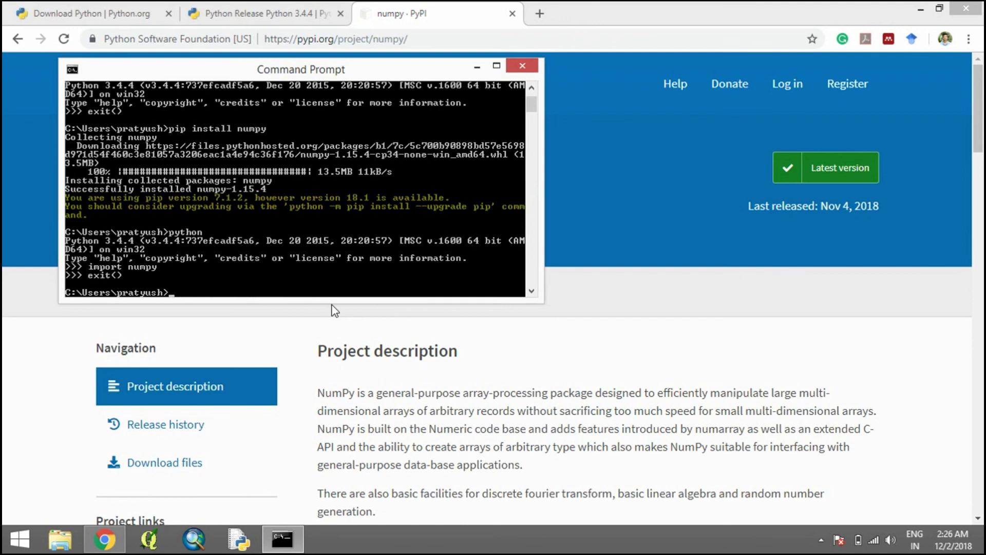